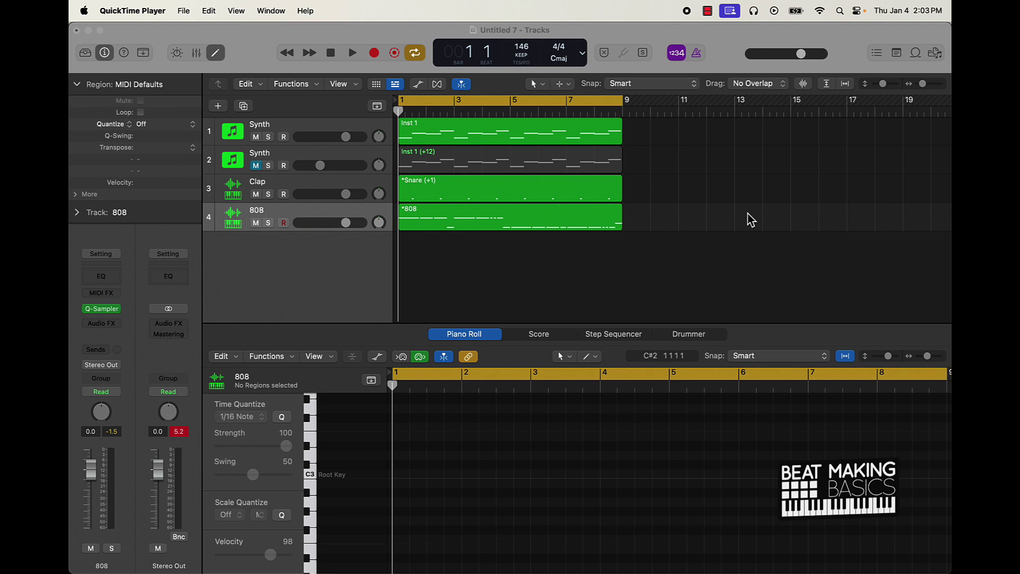
Bring the Untitled 7 project with its Synth, Clap and 808 tracks to the front.
left_click(179, 431)
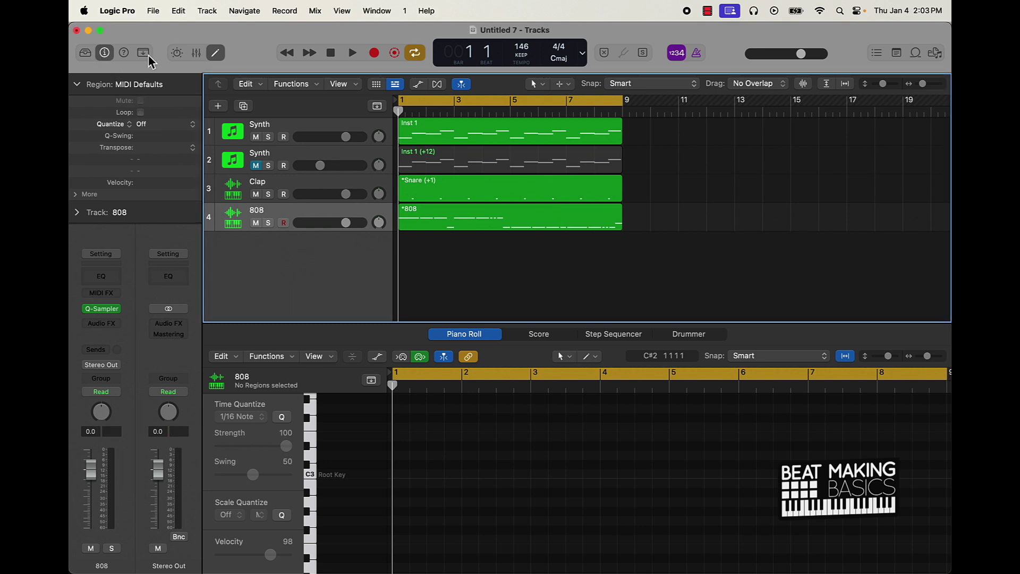
Lower all four track channels by 5 dB together in the Mixer.
left_click(194, 53)
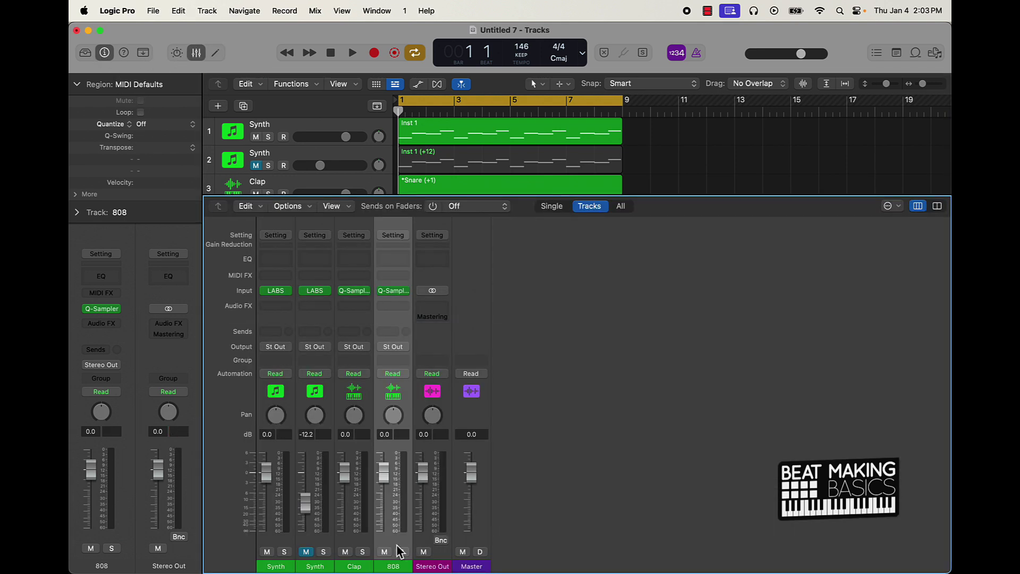
left_click_drag(400, 552, 263, 540)
left_click_drag(266, 471, 266, 489)
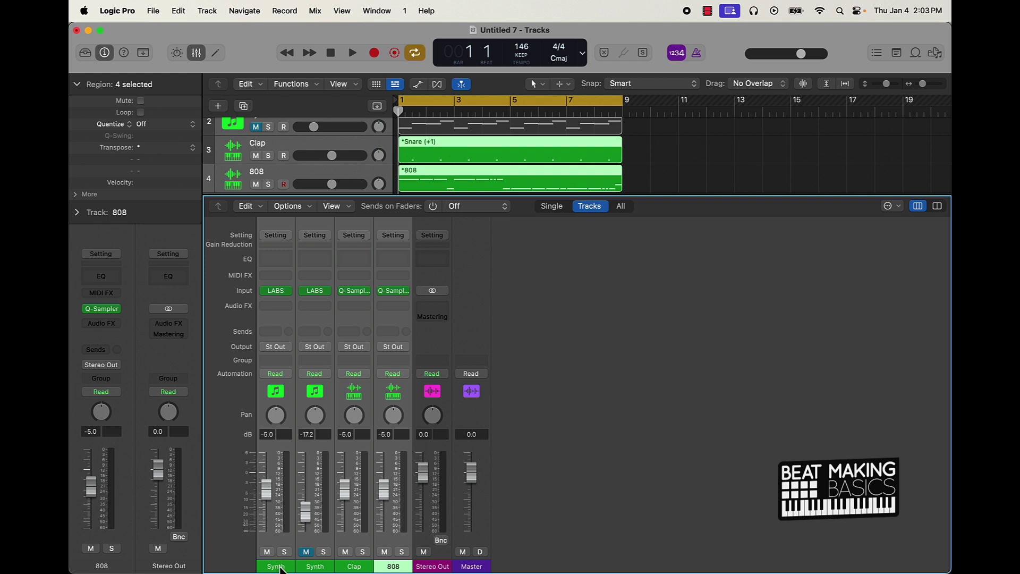
Rename the first Synth channel to Pad, then hide the Mixer and deselect the region.
double_click(277, 566)
type("Pad")
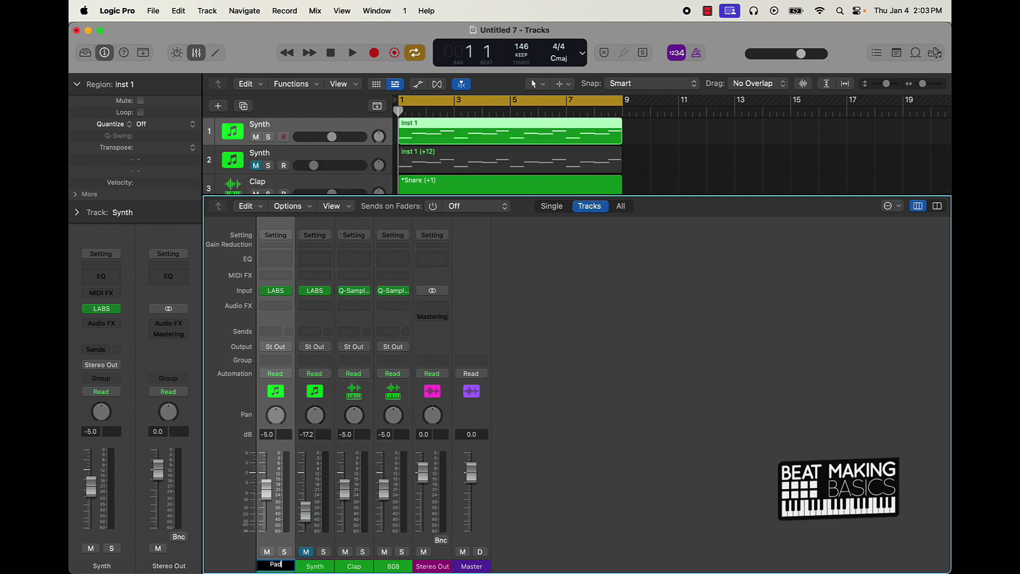
key("Return")
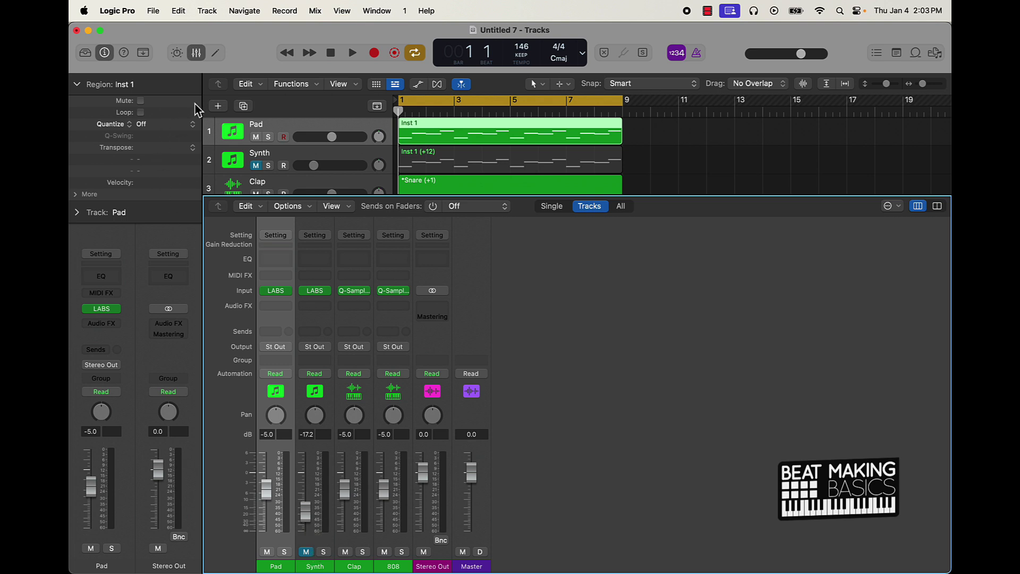
left_click(196, 53)
left_click(557, 304)
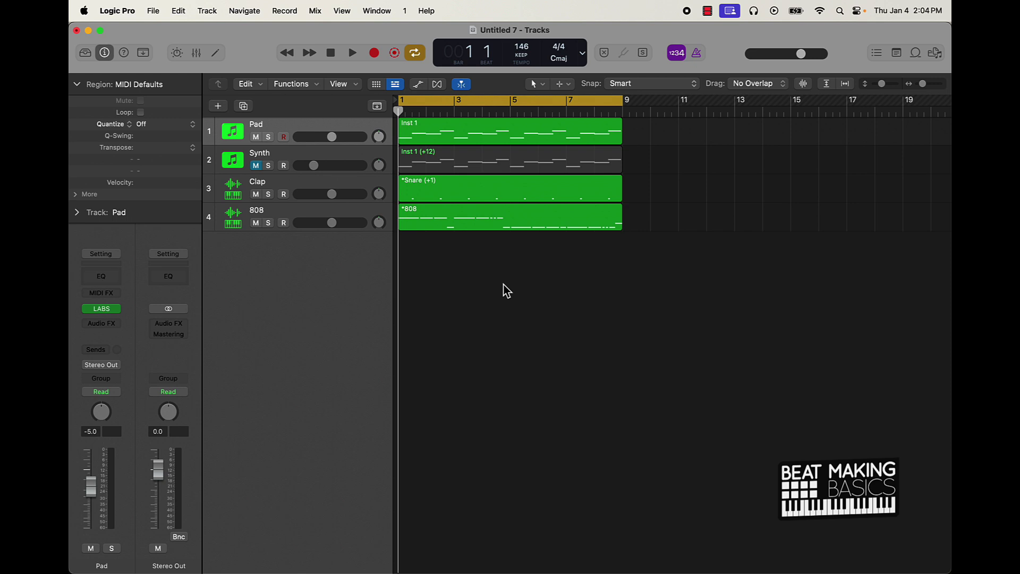
Start playback and name every region after its track.
key("space")
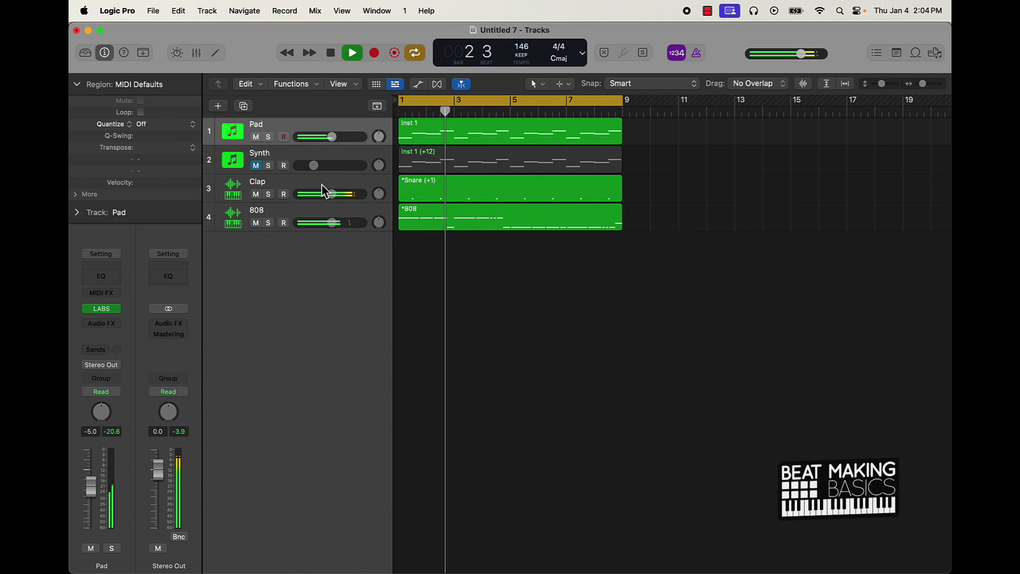
key("super+a")
key("shift+alt+n")
Rename the tracks Pad 2 and Pad 1, then reselect all regions.
left_click(262, 154)
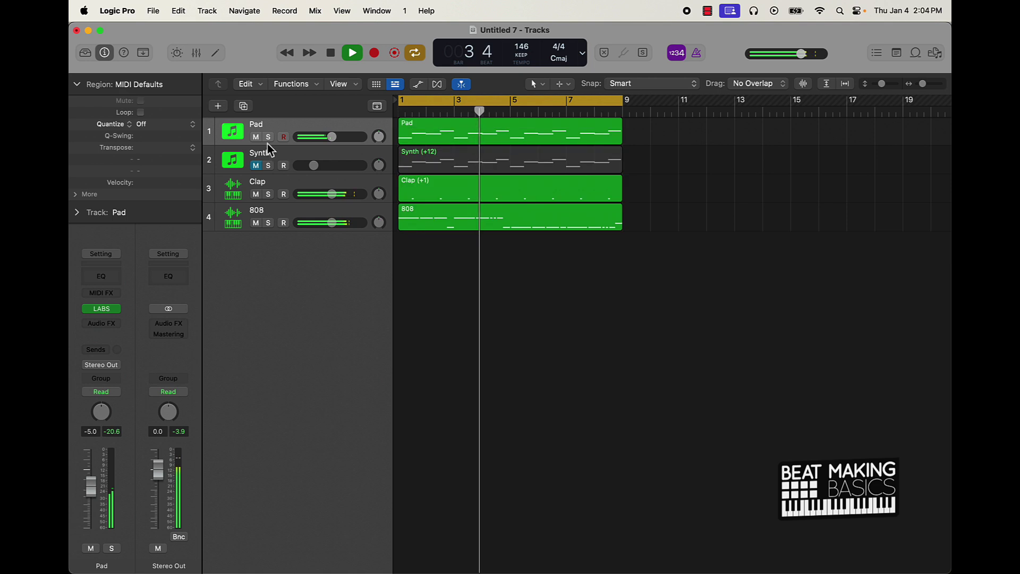
double_click(262, 154)
type("Pa")
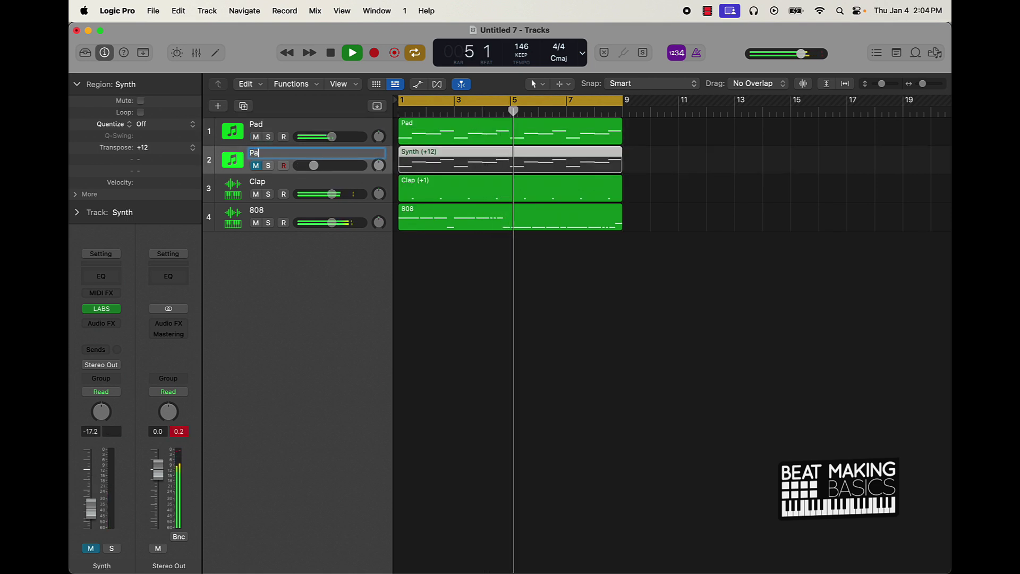
type("d 2")
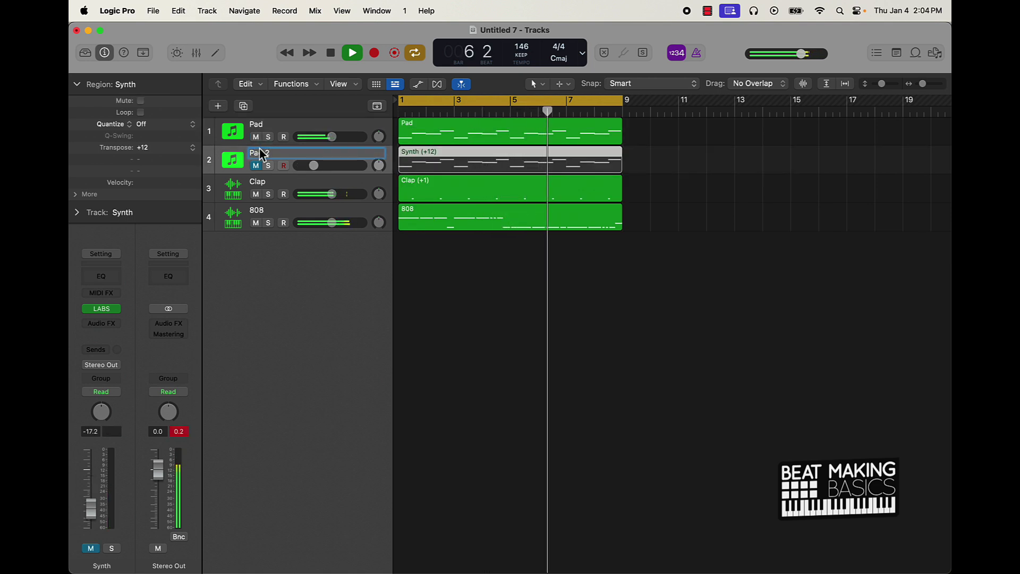
double_click(273, 125)
type("Pad 1")
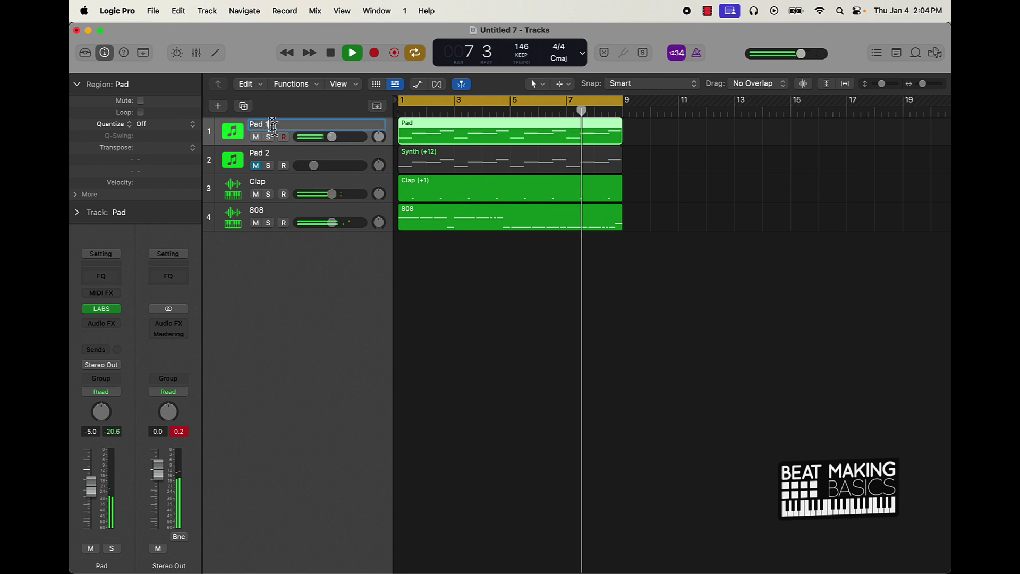
left_click(508, 327)
key("super+a")
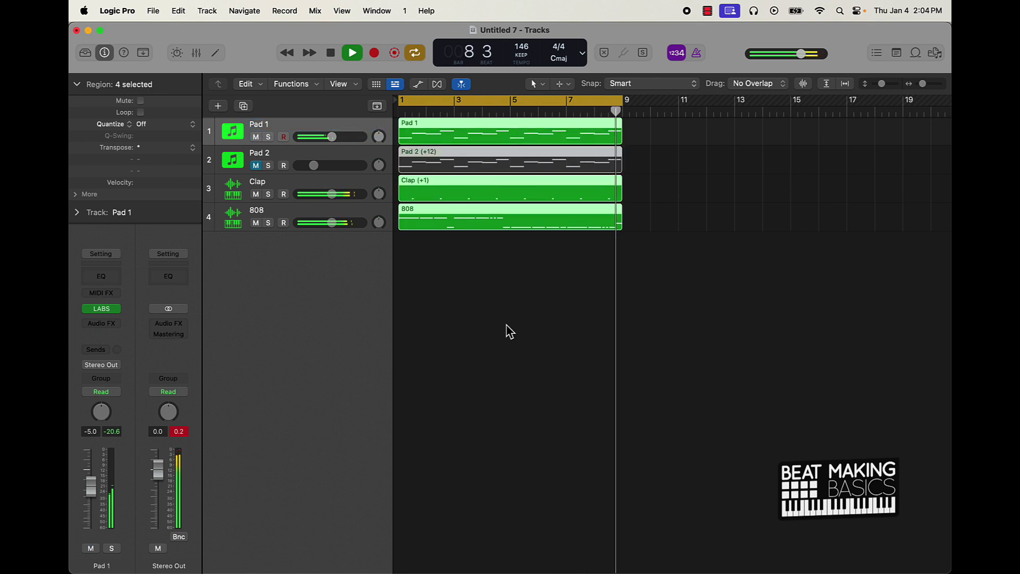
Lower the 808 and Pad channel faders slightly, then hide the Mixer and stop playback.
left_click(196, 53)
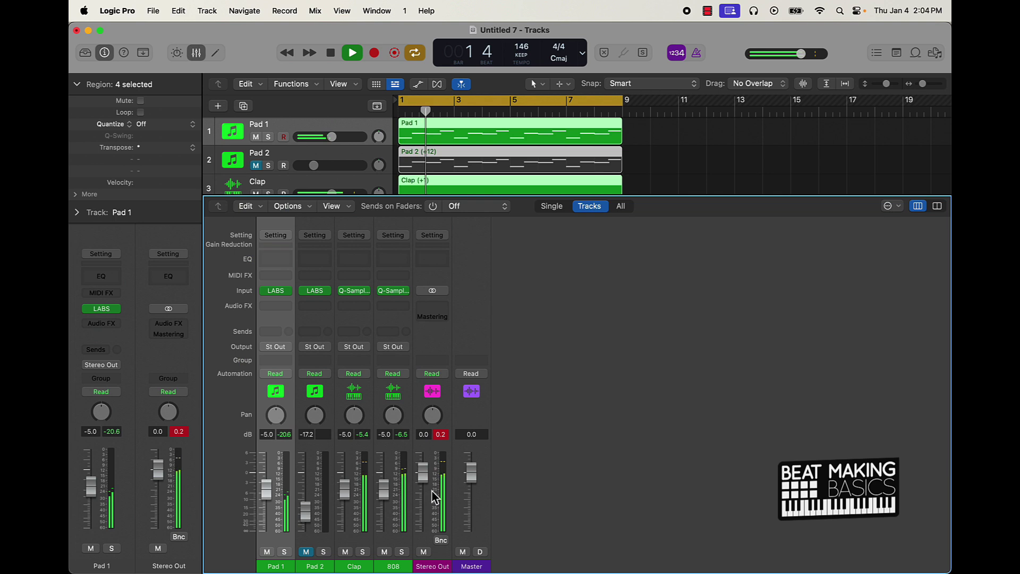
left_click(391, 545)
left_click_drag(352, 536, 277, 531)
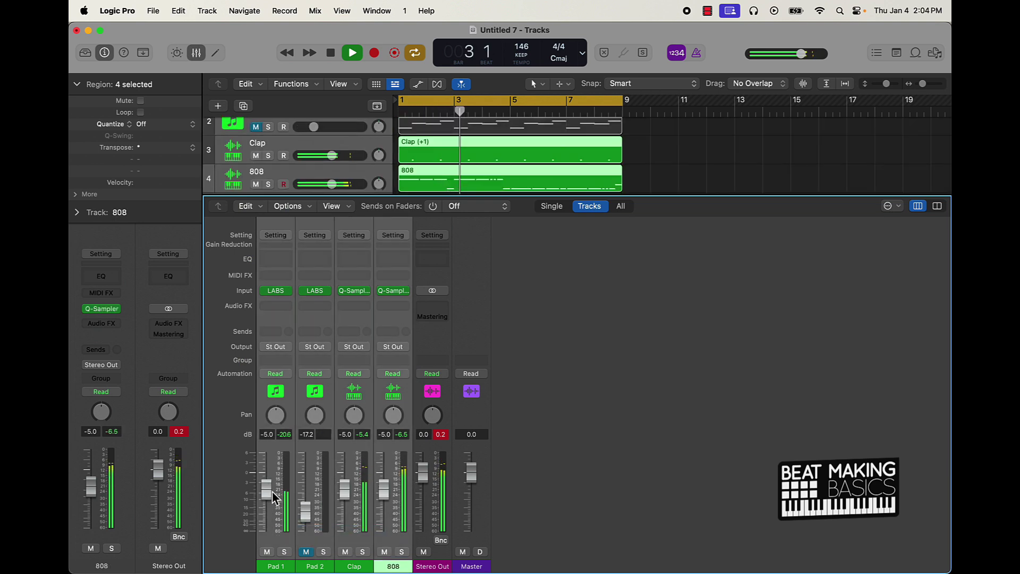
left_click_drag(266, 489, 266, 491)
left_click(452, 437)
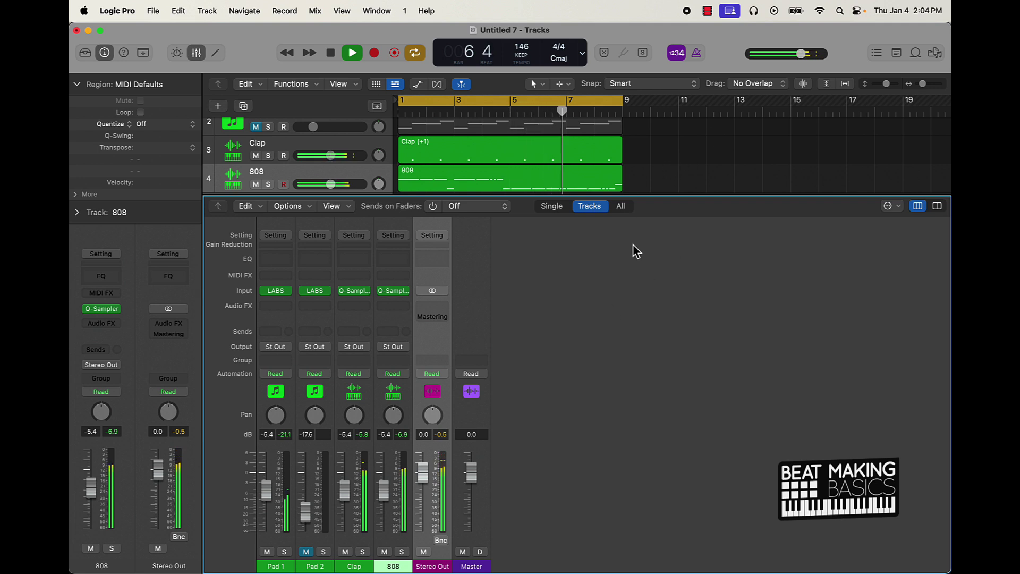
left_click(197, 54)
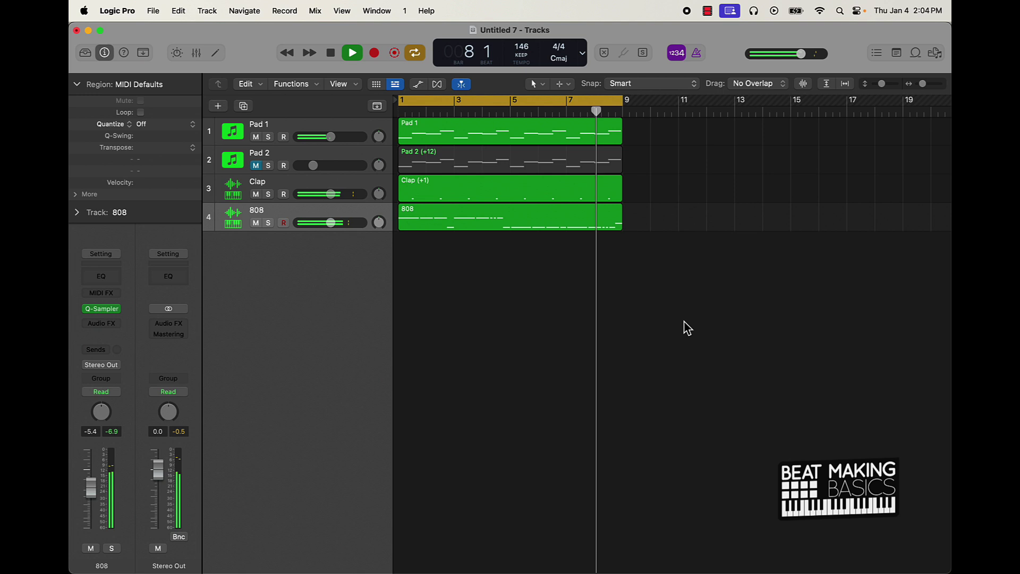
key("space")
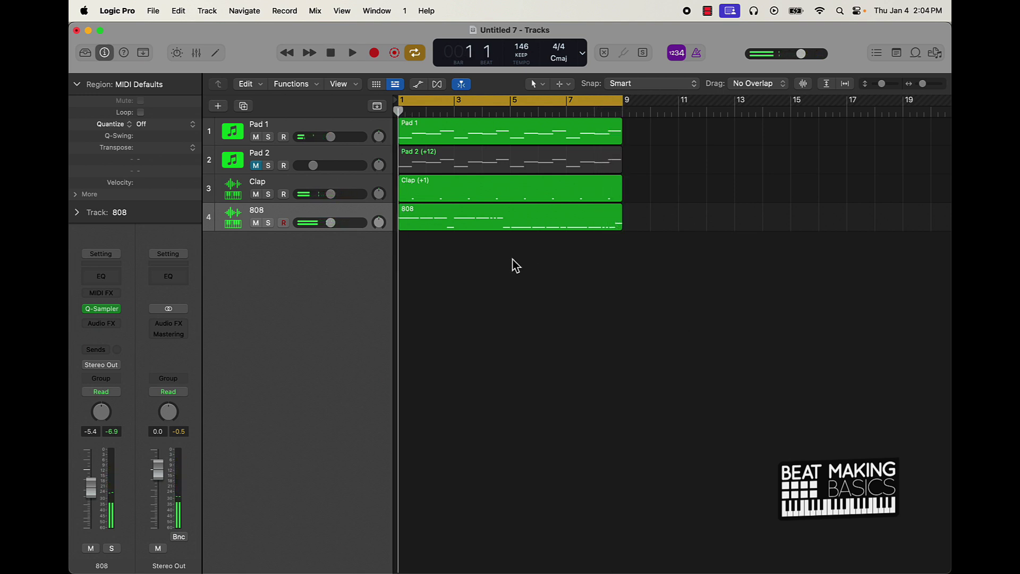
Create software instrument track Inst 5 with Quick Sampler and move its window lower.
left_click(219, 107)
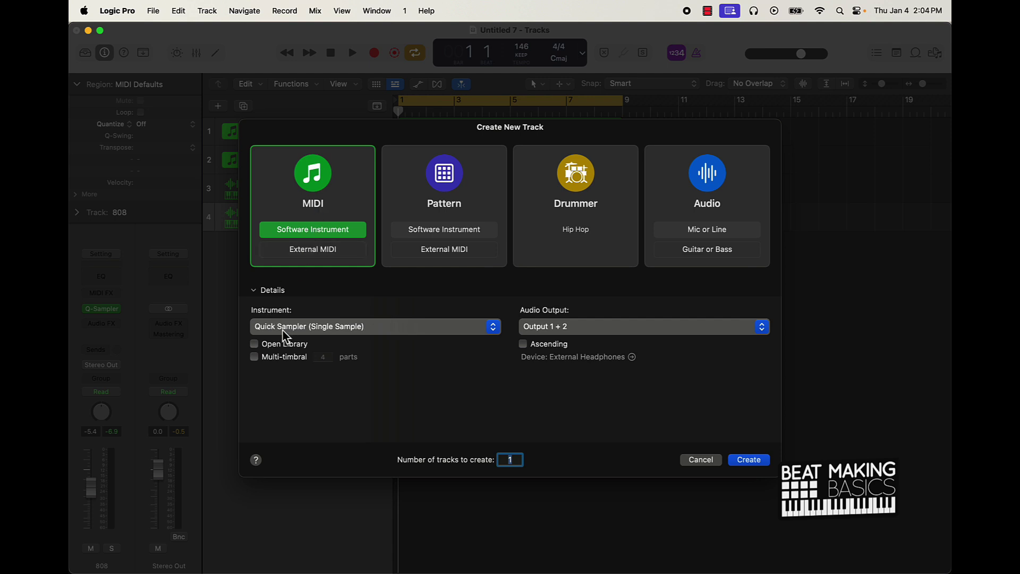
left_click(318, 335)
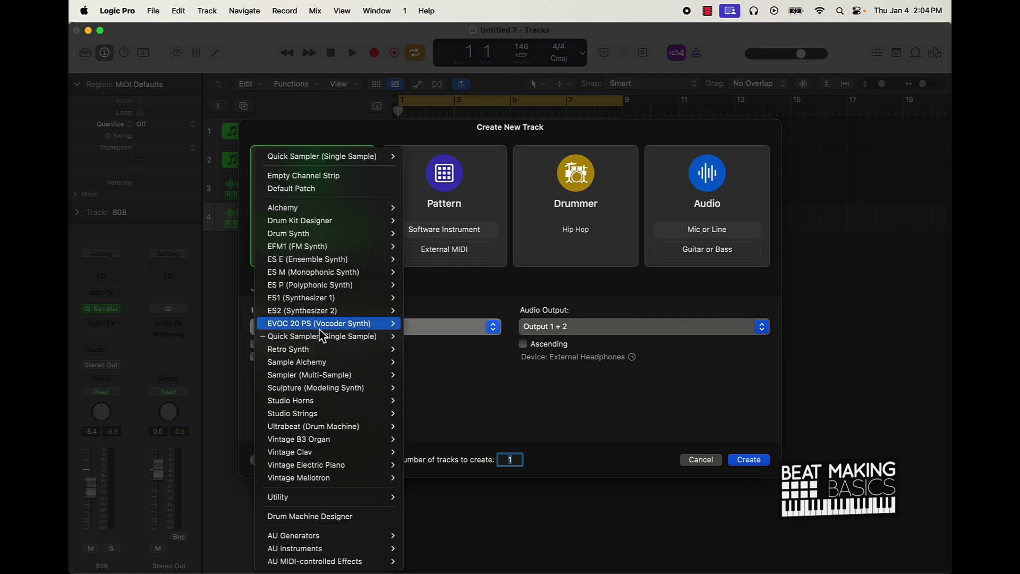
left_click(658, 446)
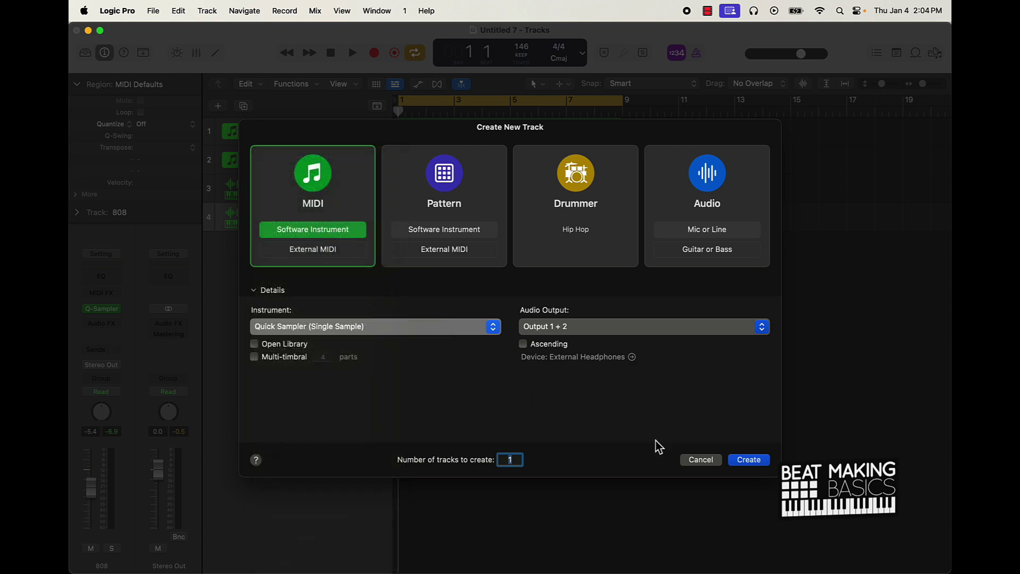
left_click(754, 460)
left_click_drag(555, 180, 464, 197)
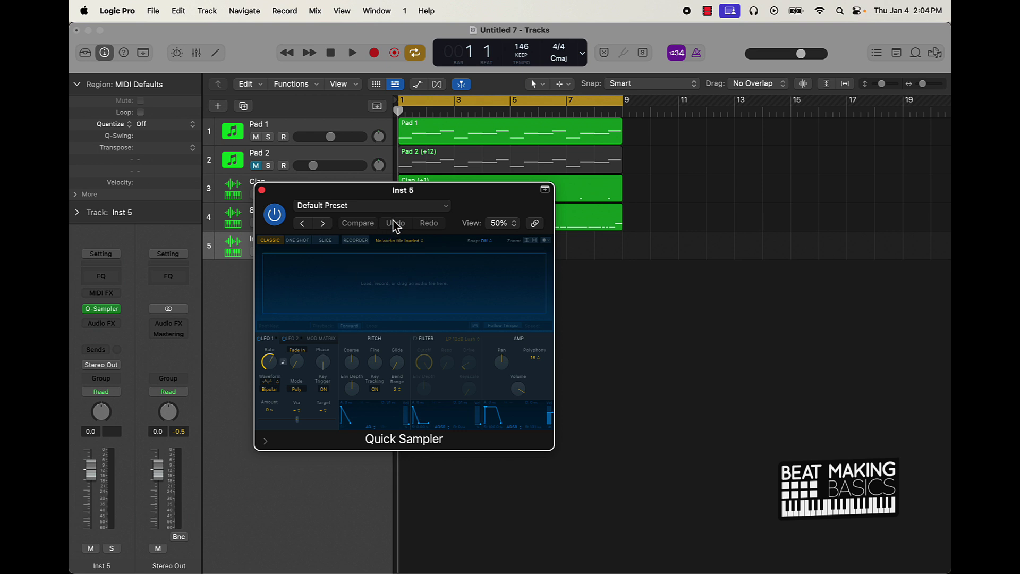
Load the *Hat preset into the Quick Sampler and close the sampler window.
left_click(348, 208)
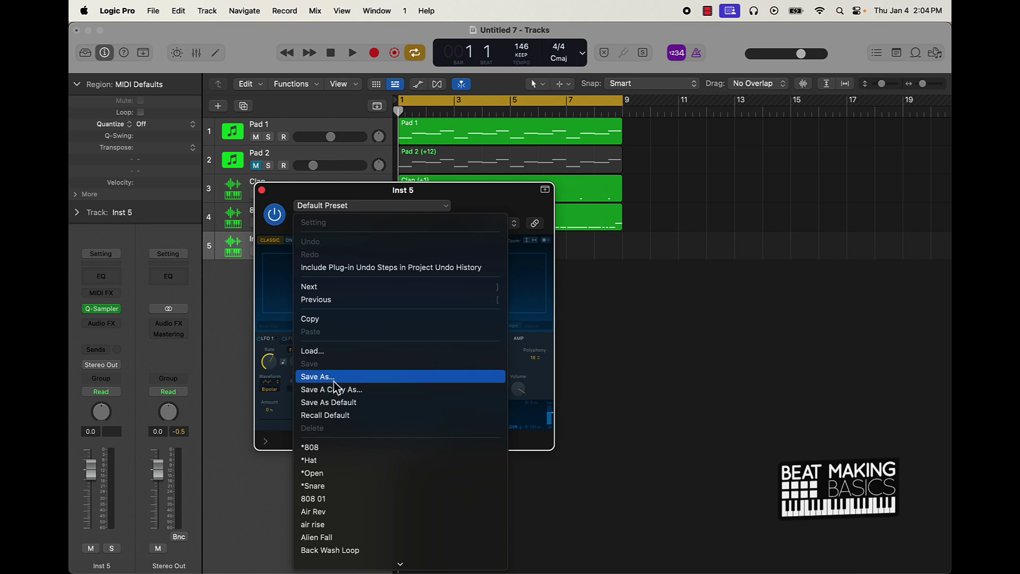
scroll(336, 481, "down", 15)
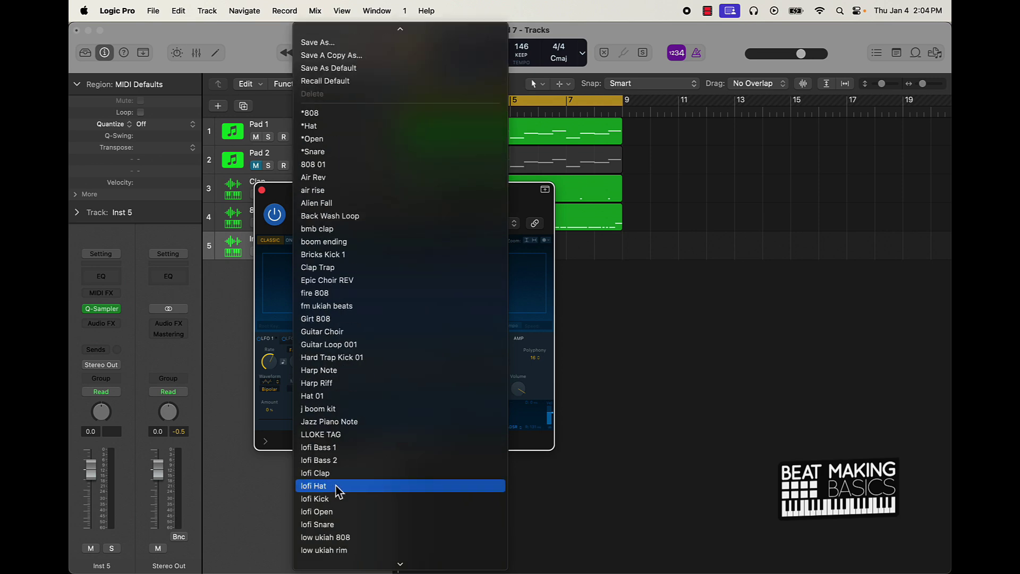
scroll(337, 483, "up", 15)
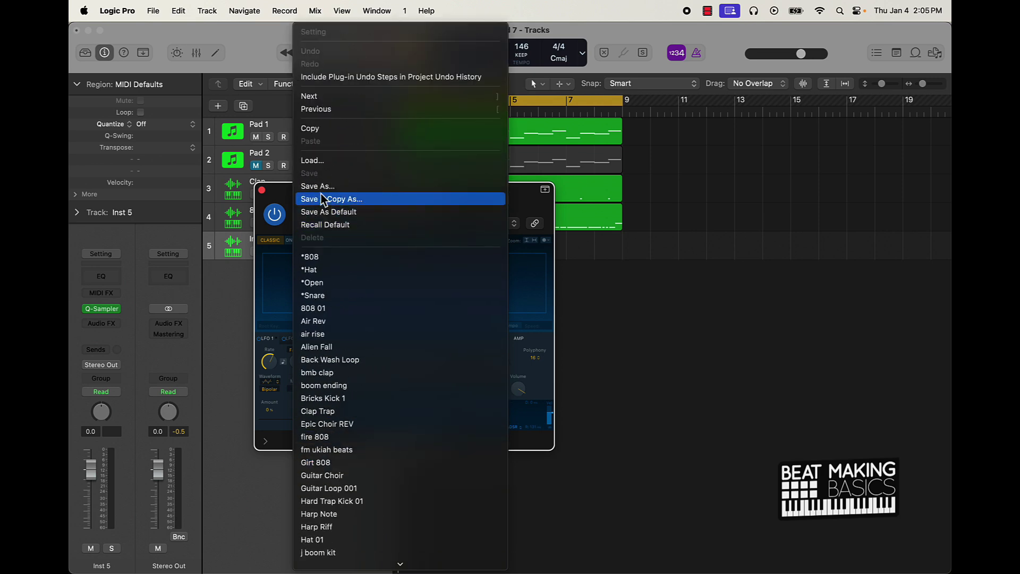
left_click(321, 272)
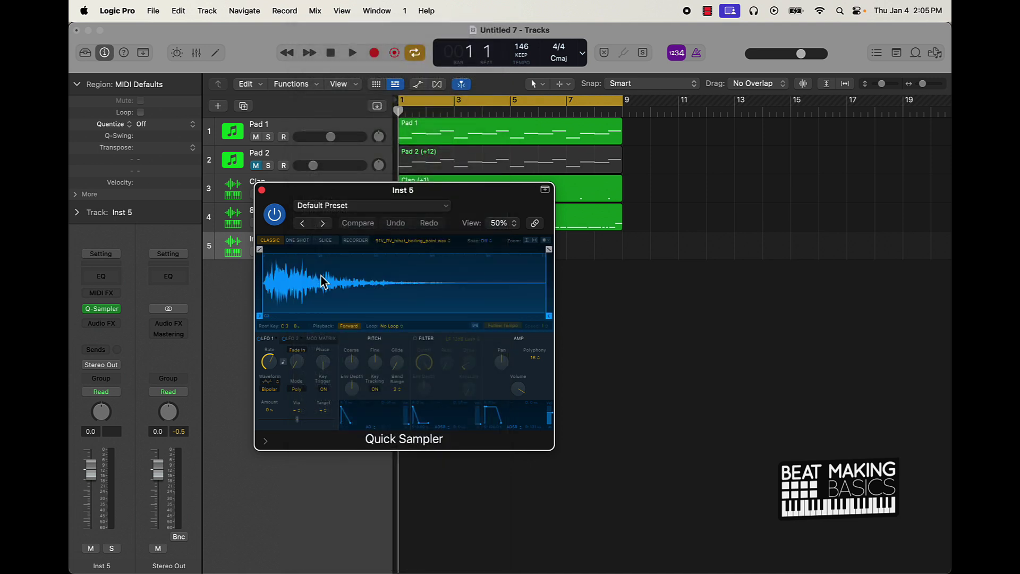
left_click(261, 190)
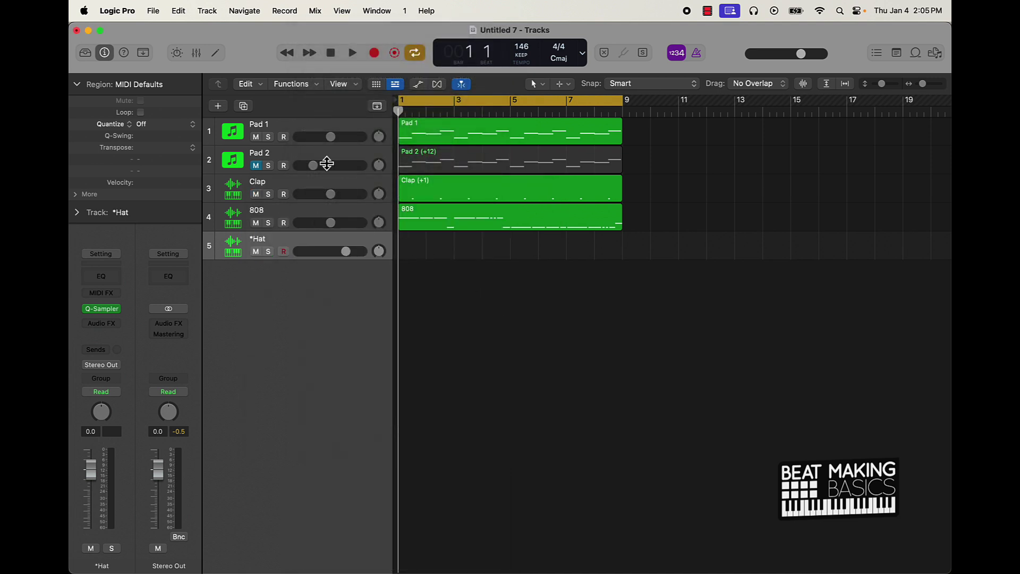
In the Step Sequencer, turn on hat steps 1, 3, 5, 7, 9, 11, 13 and 15.
left_click(217, 54)
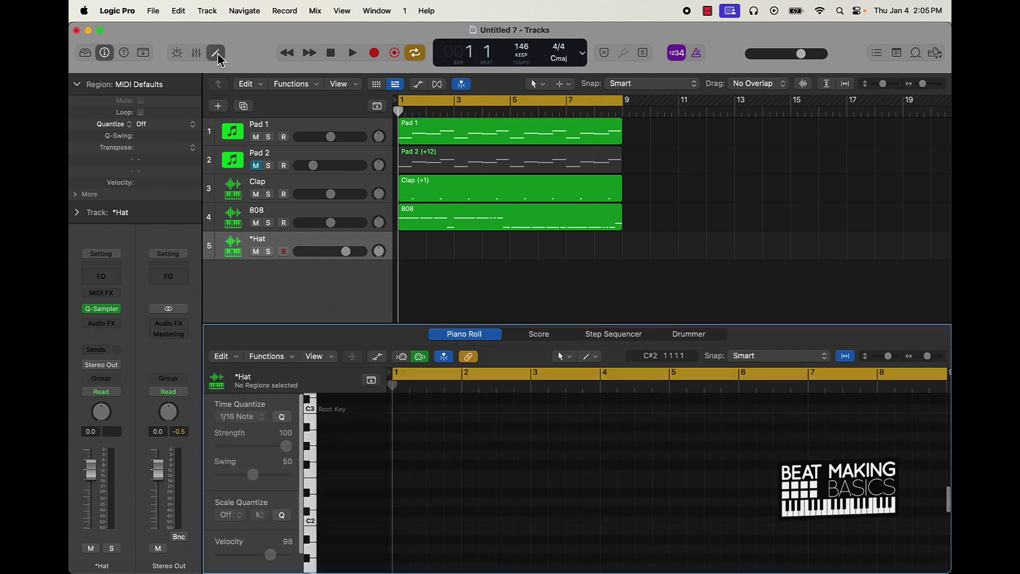
left_click(614, 334)
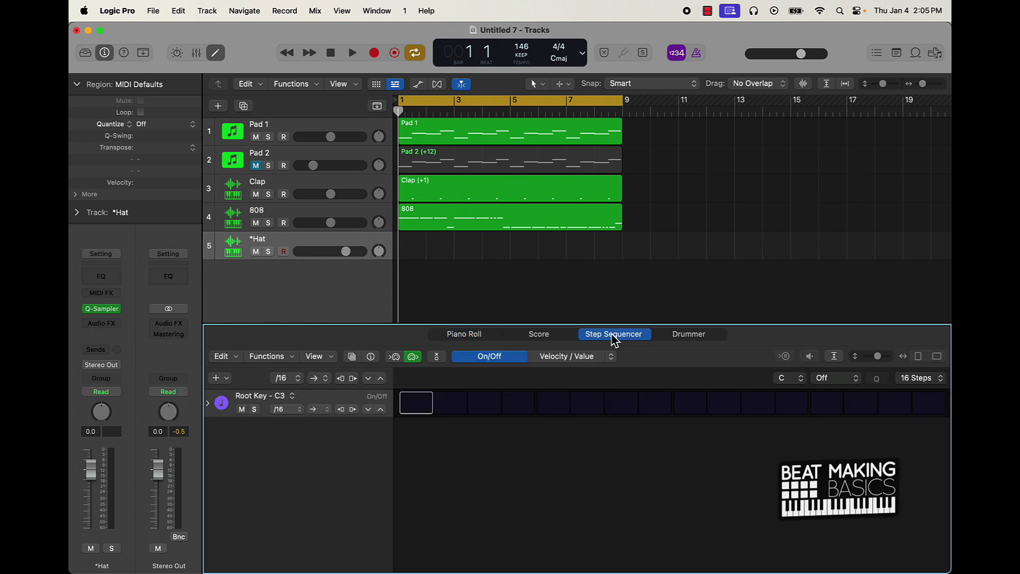
left_click(416, 407)
left_click(484, 406)
left_click(553, 406)
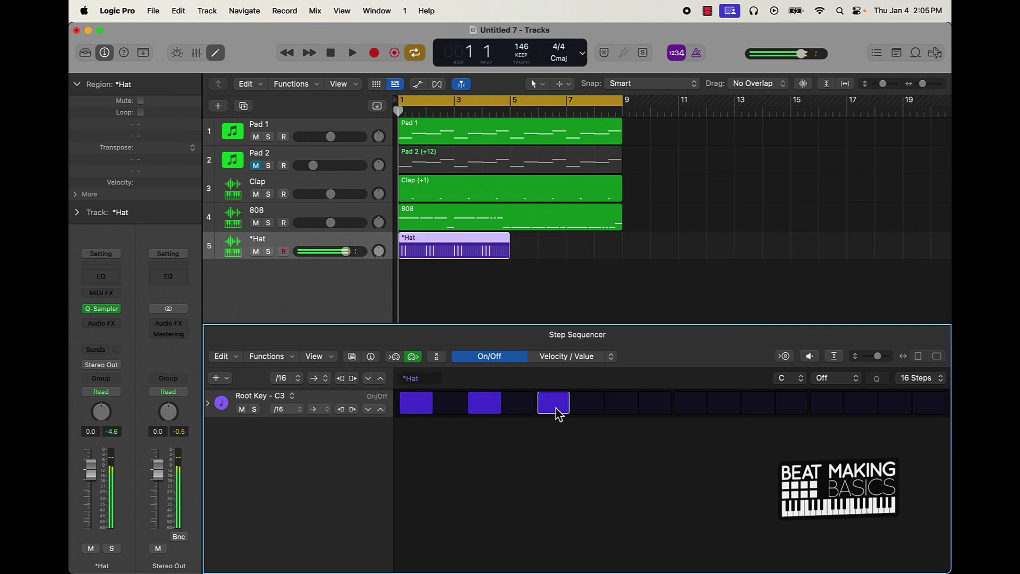
left_click(622, 407)
left_click(690, 407)
left_click(758, 406)
left_click(826, 406)
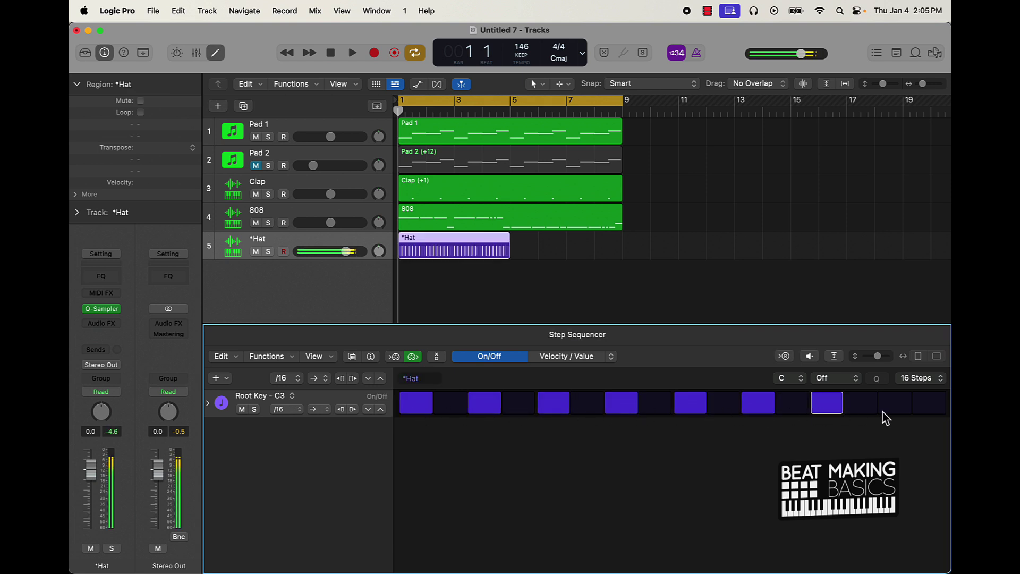
left_click(895, 406)
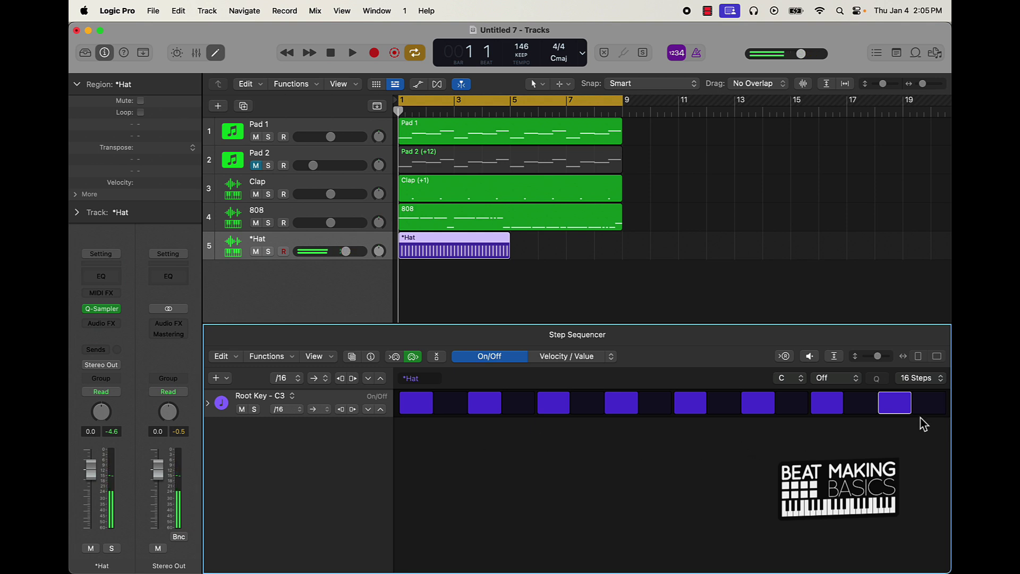
Lengthen the *Hat pattern from 16 to 64 steps and view its second page.
left_click(920, 378)
left_click(919, 443)
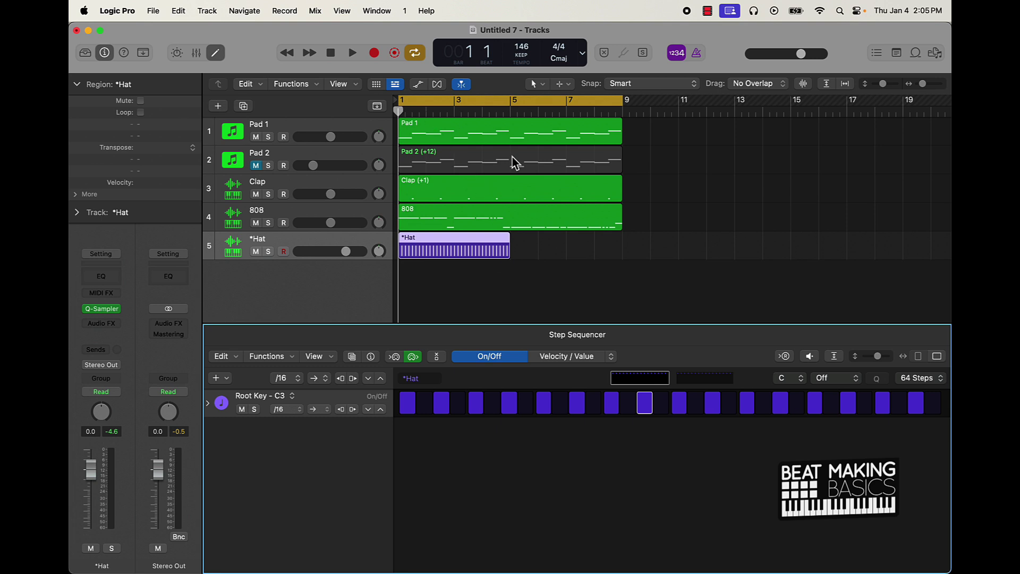
left_click(694, 380)
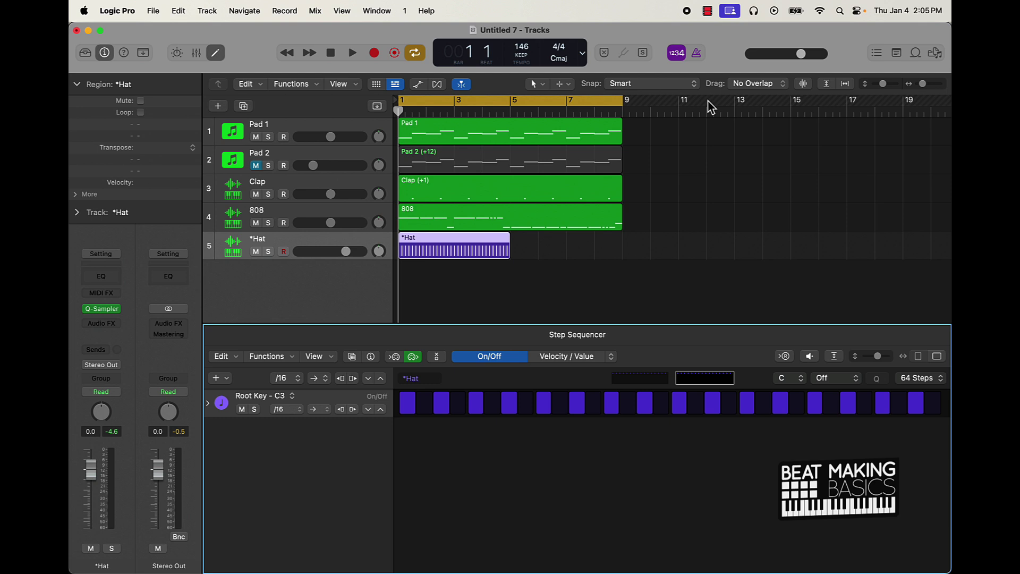
Shorten the cycle range to bars 1–3 and return to the first step page.
left_click(614, 107)
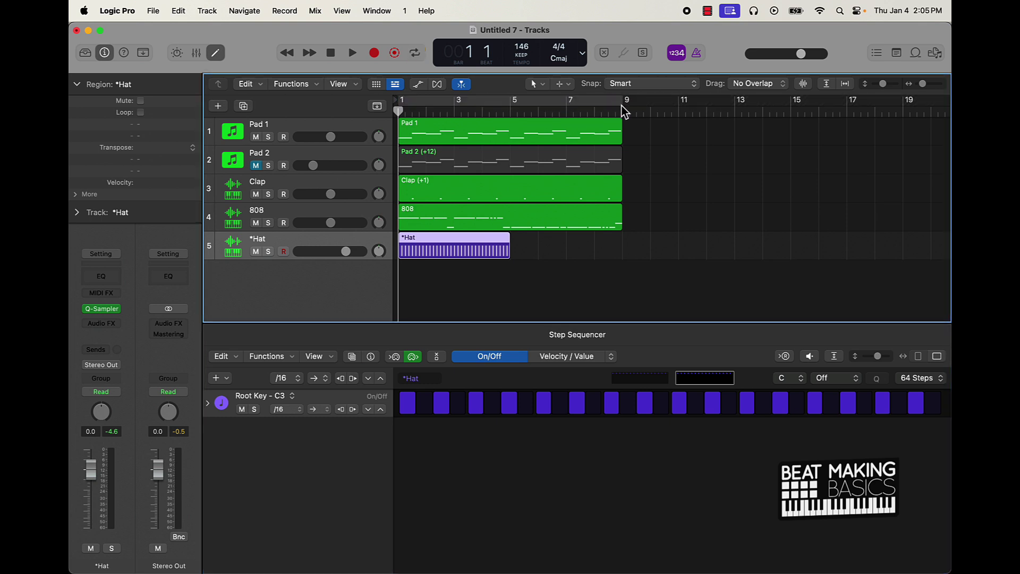
left_click_drag(627, 109, 454, 140)
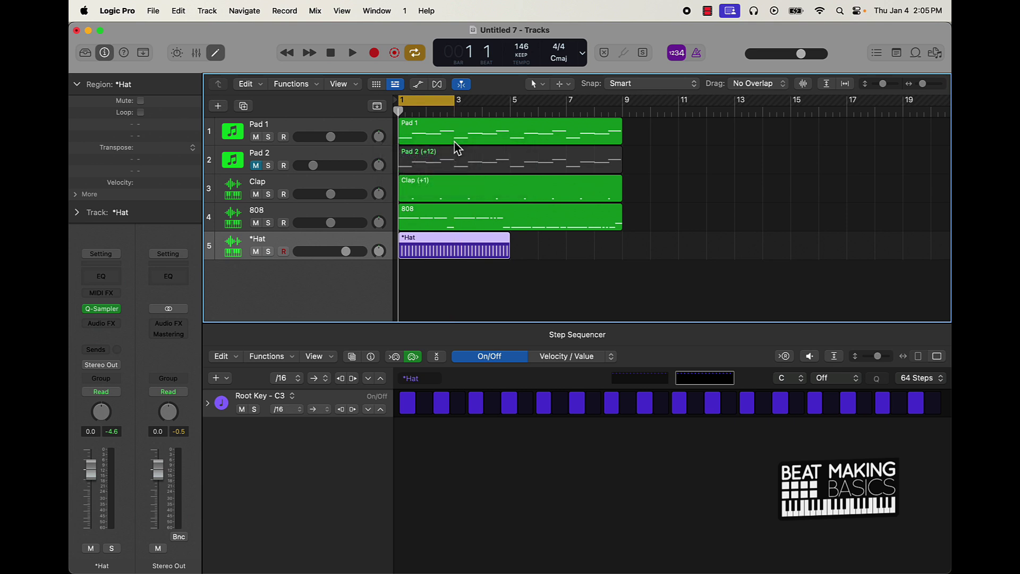
left_click(636, 379)
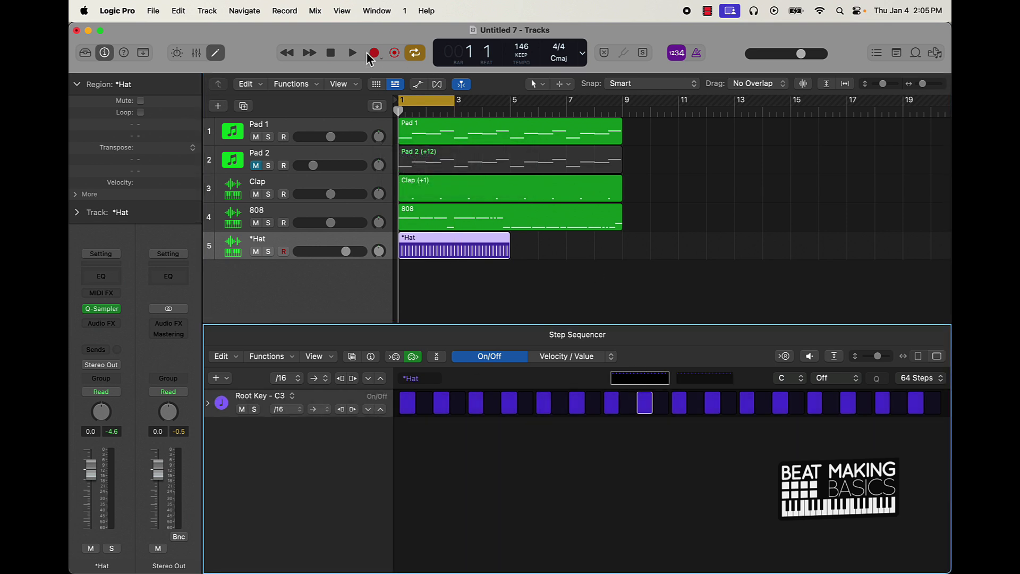
mouse_move(424, 100)
left_mouse_down()
mouse_move(596, 105)
mouse_move(419, 105)
left_mouse_up()
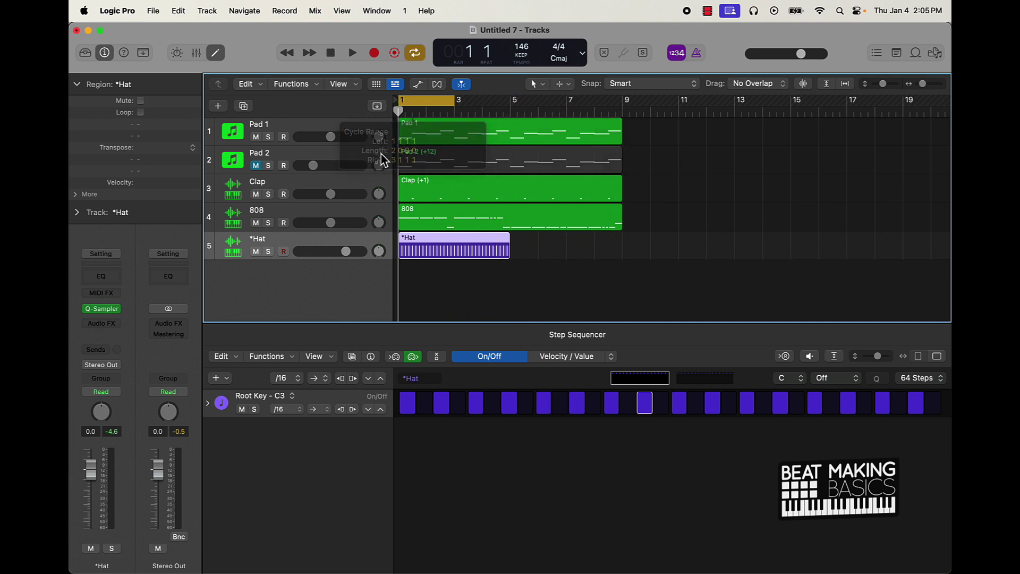
Turn the *Hat track volume down to -5.6 dB while the loop plays.
key("space")
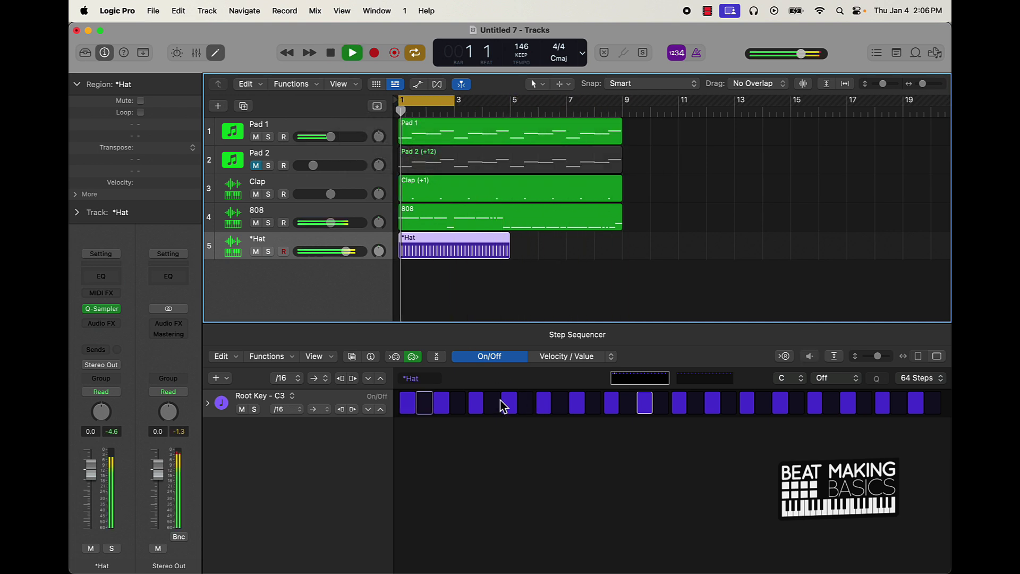
left_click_drag(346, 251, 329, 251)
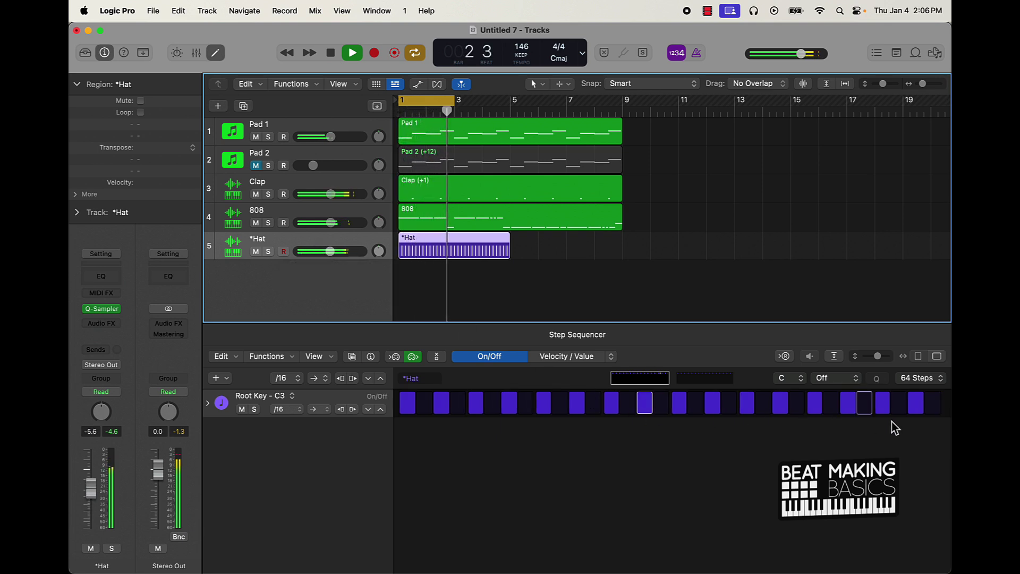
key("space")
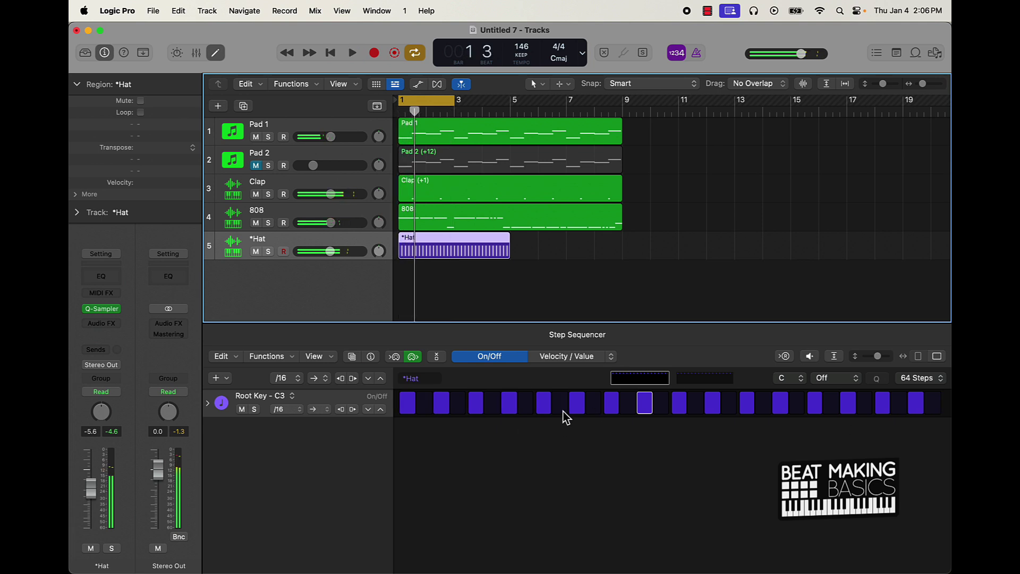
Add a hat hit on step 10, audition it, and expand the row's Velocity, Gate and Tie lanes.
left_click(561, 405)
key("space")
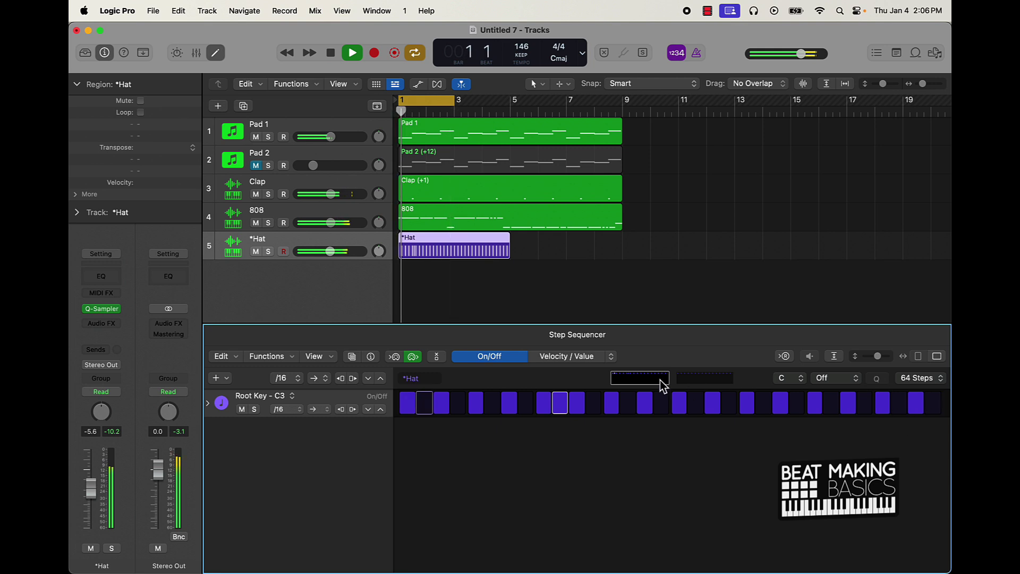
key("space")
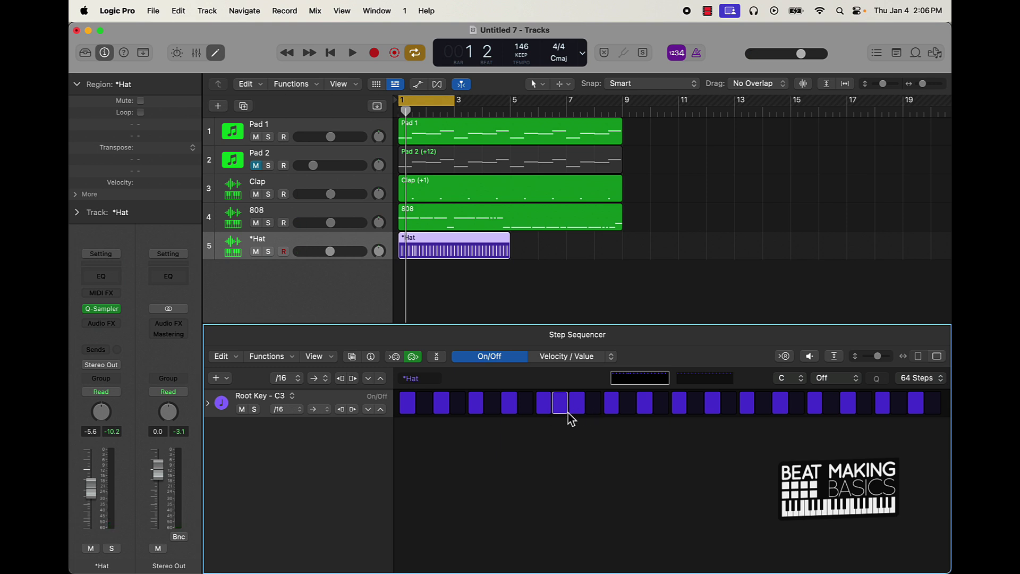
left_click(208, 404)
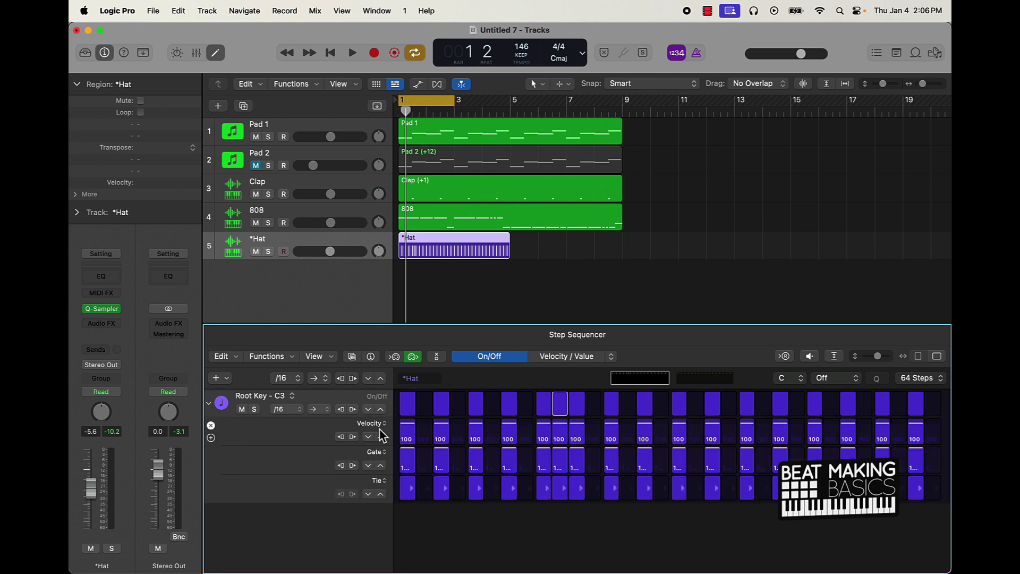
Switch the hat row's Gate and Tie lanes to show Repeat and Note instead.
left_click(381, 456)
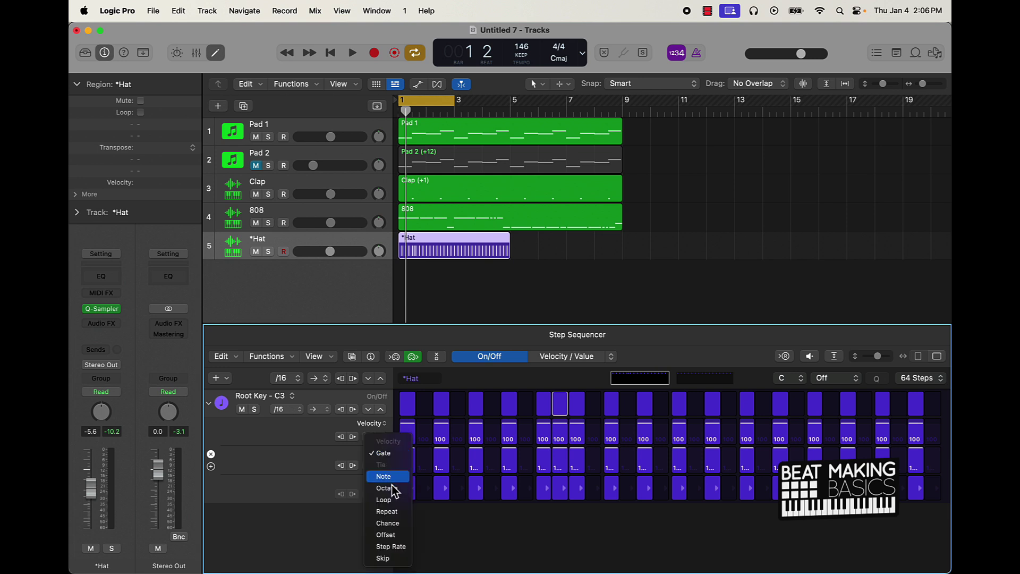
left_click(389, 512)
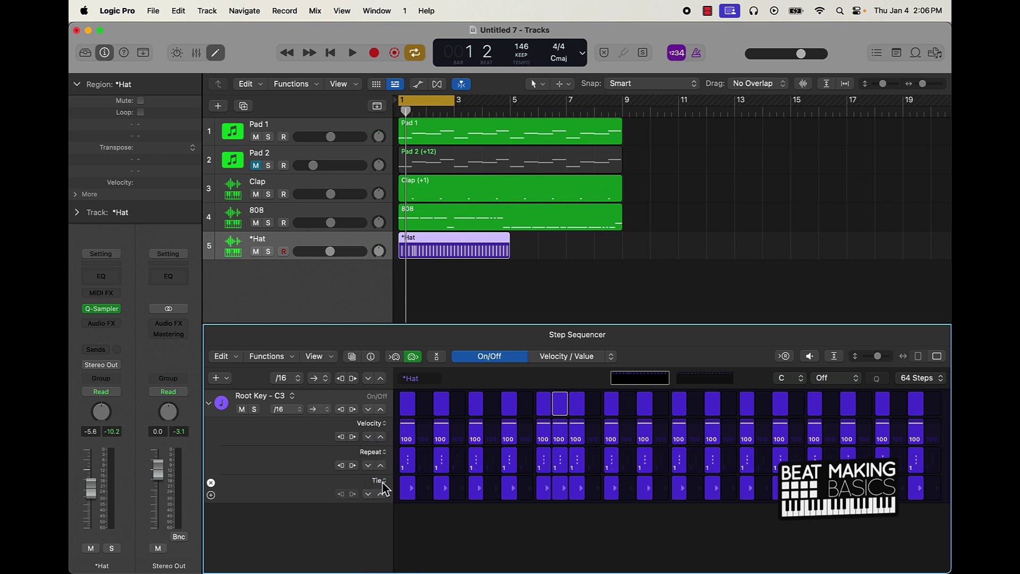
left_click(382, 484)
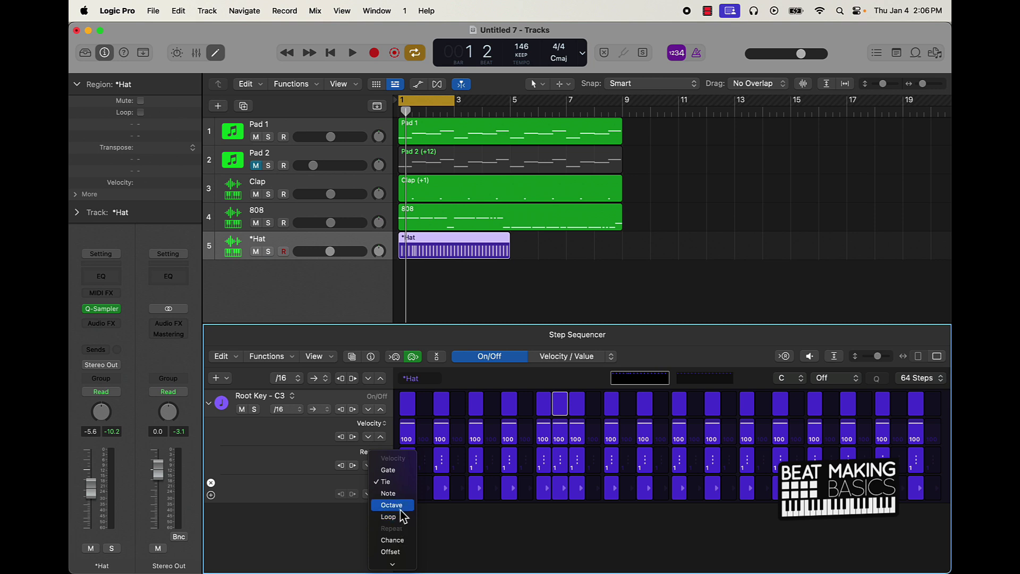
left_click(388, 493)
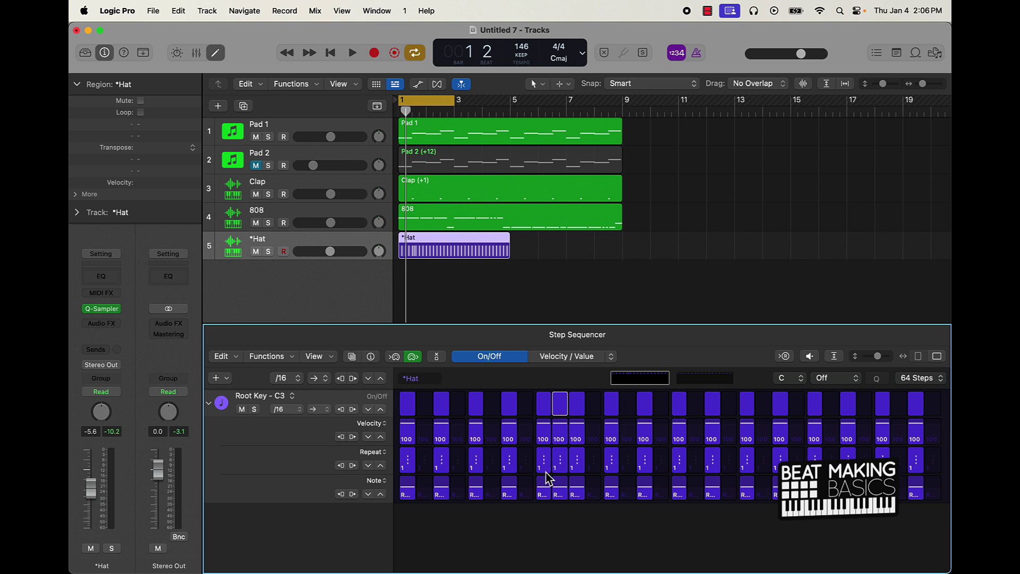
Set hat Repeat values to 2 and 3, add a step, pitch one step to B2, and audition.
left_click_drag(545, 473, 546, 471)
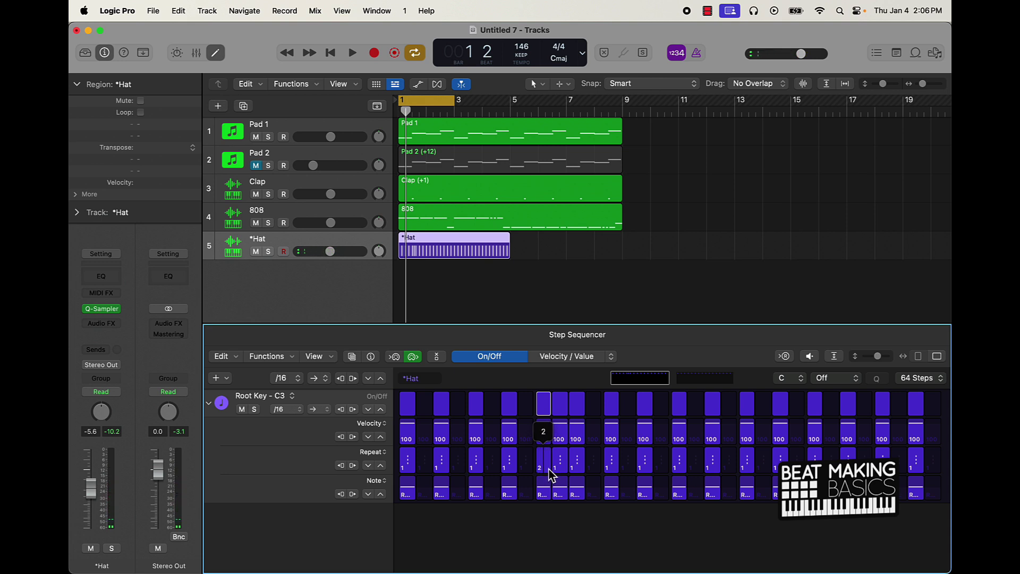
left_click_drag(559, 468, 577, 469)
left_click(599, 408)
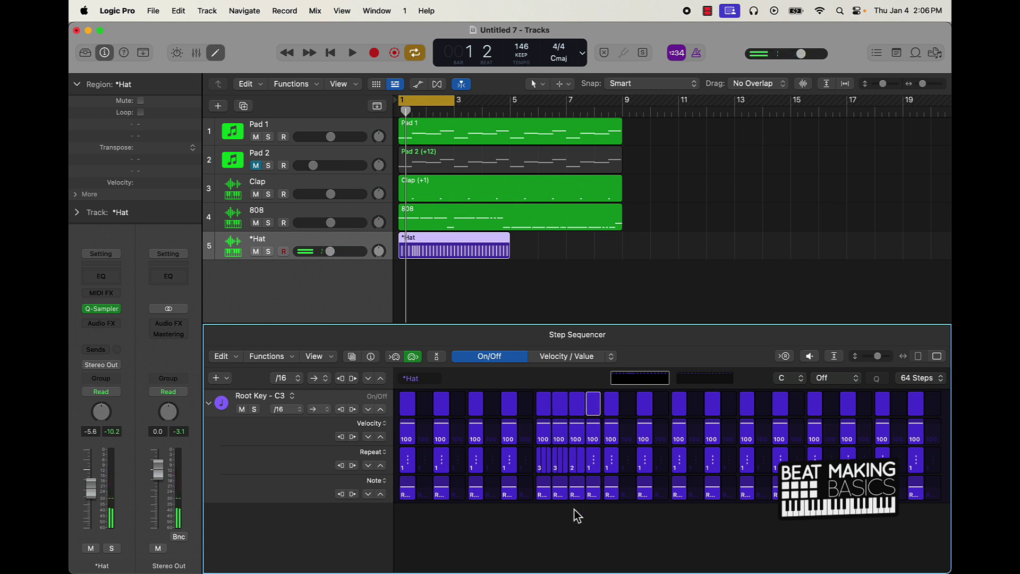
left_click_drag(581, 494, 581, 495)
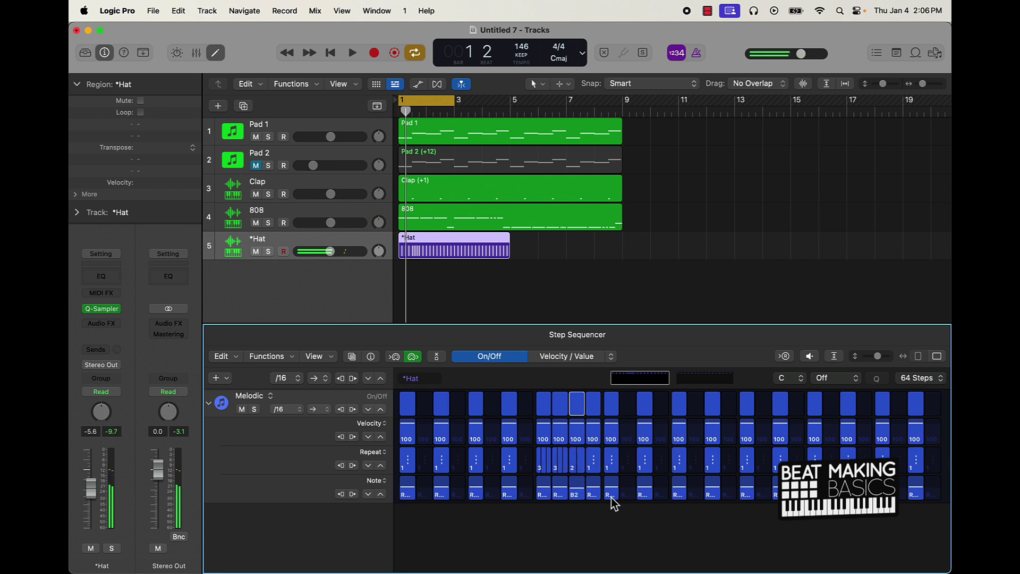
key("space")
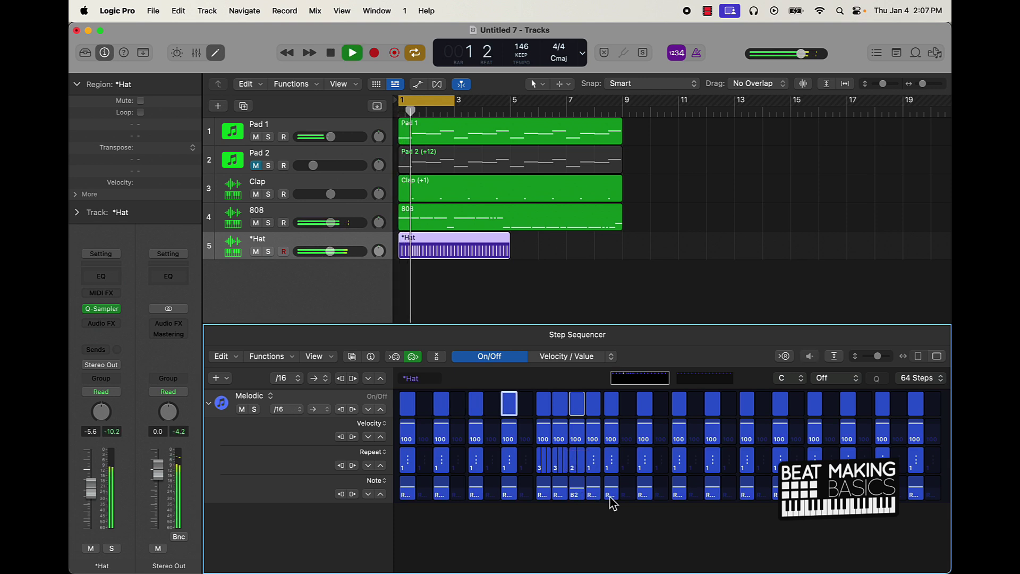
key("space")
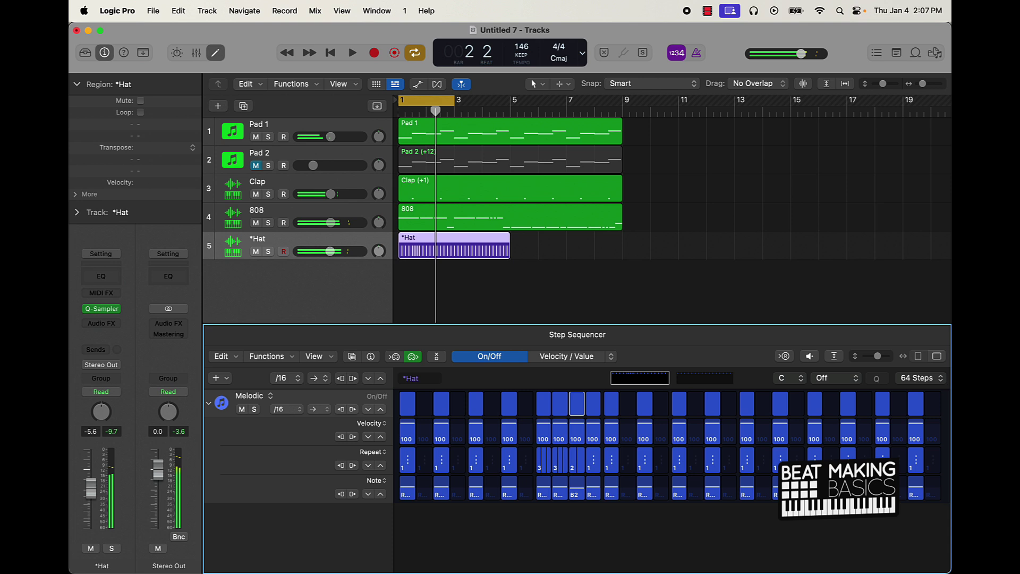
key("space")
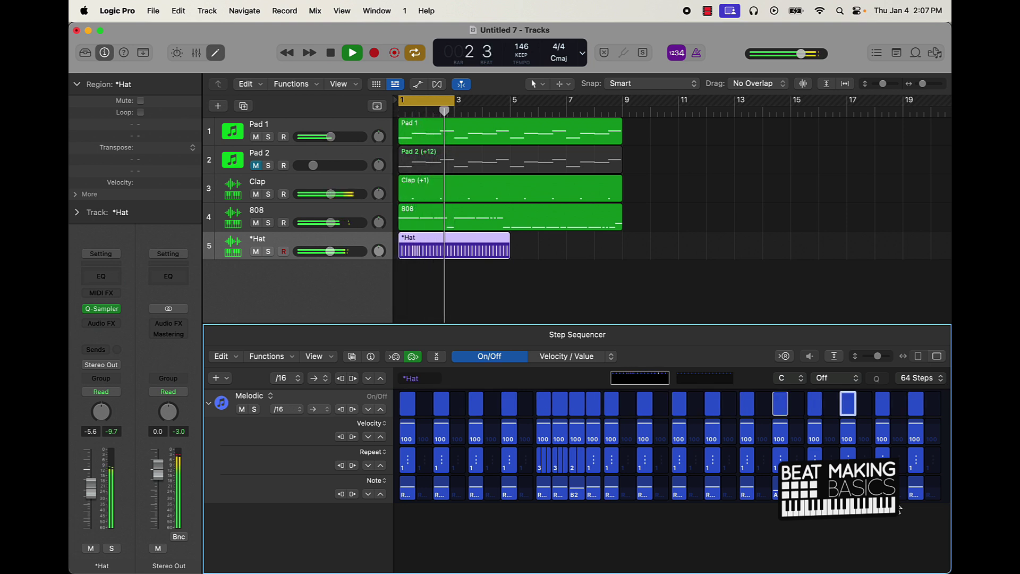
key("space")
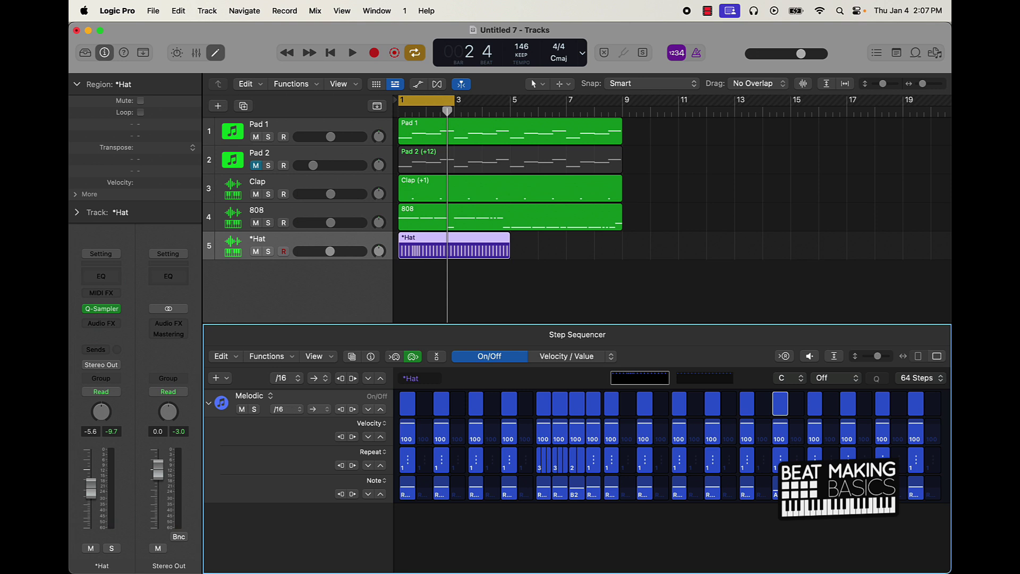
Switch on a late Hat step, fade the closing velocities, pitch step 31 to B2, and give late steps 2 repeats.
left_click(902, 408)
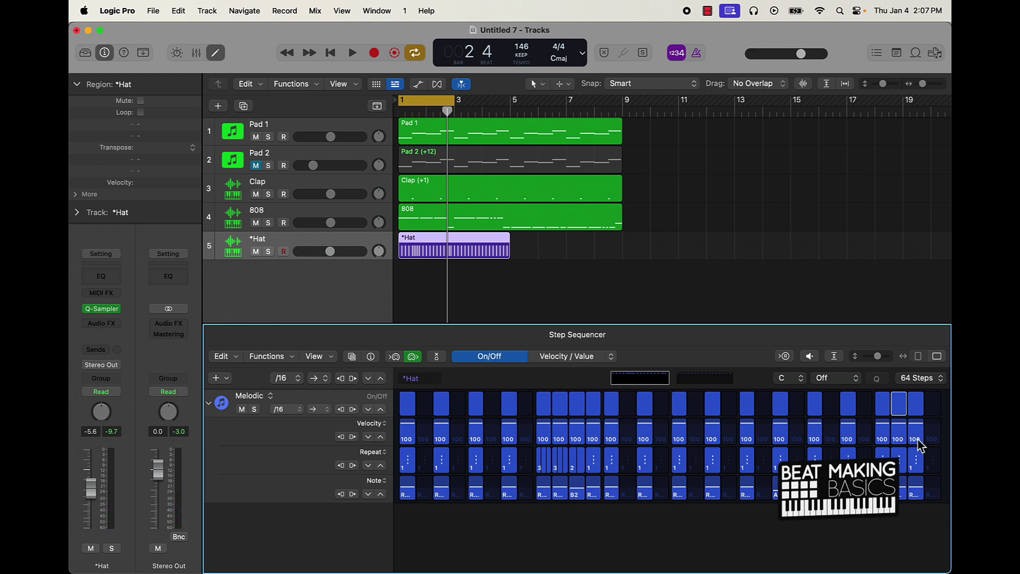
left_click_drag(898, 433, 922, 448)
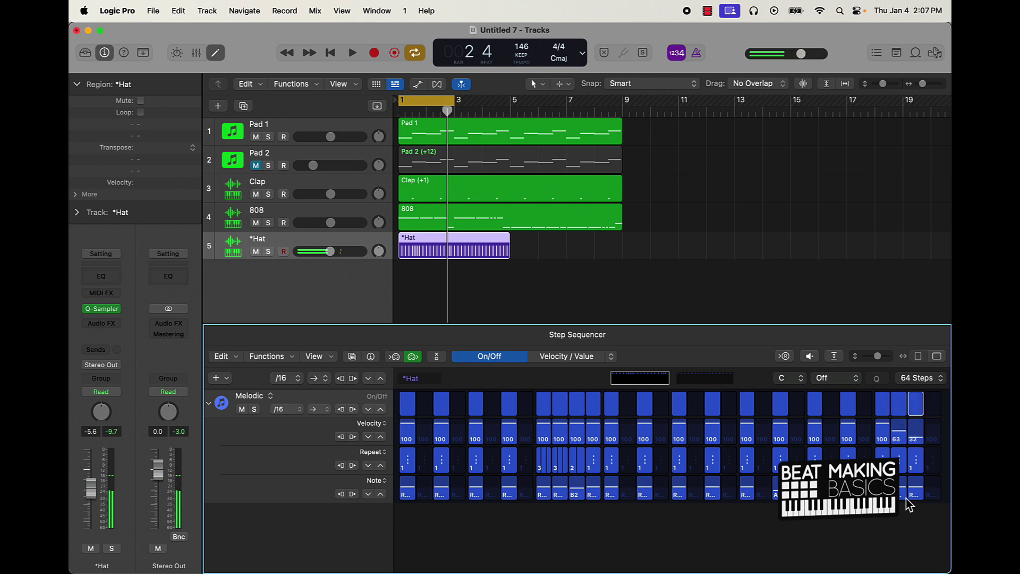
left_click_drag(918, 494, 922, 501)
left_click_drag(882, 433, 882, 445)
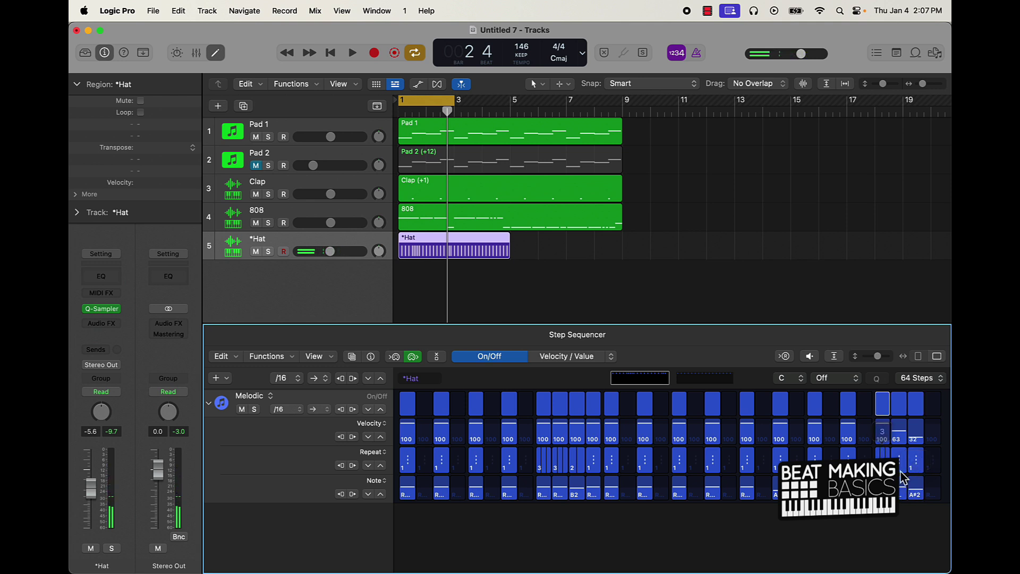
left_click_drag(882, 433, 902, 477)
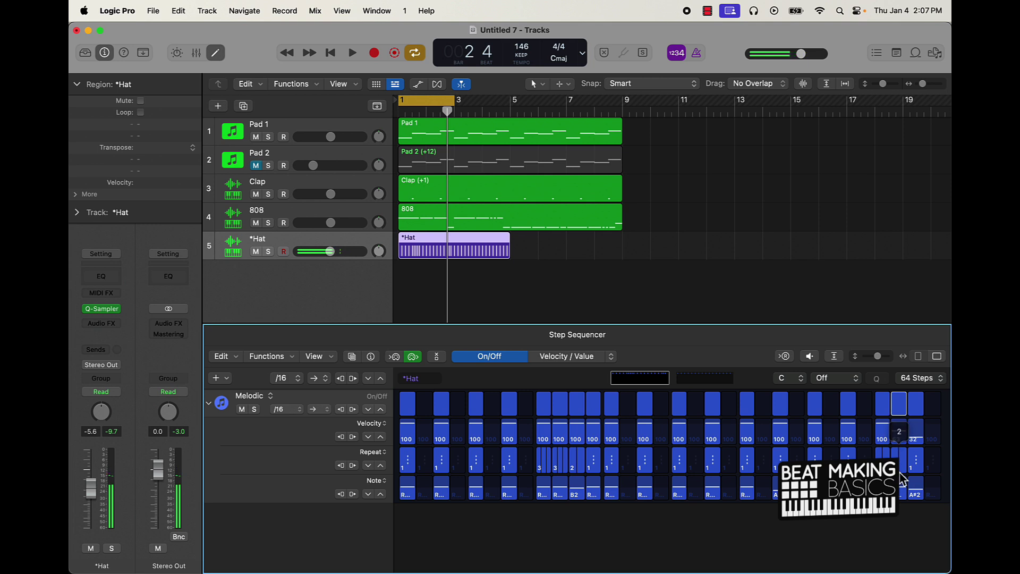
left_click_drag(915, 433, 920, 478)
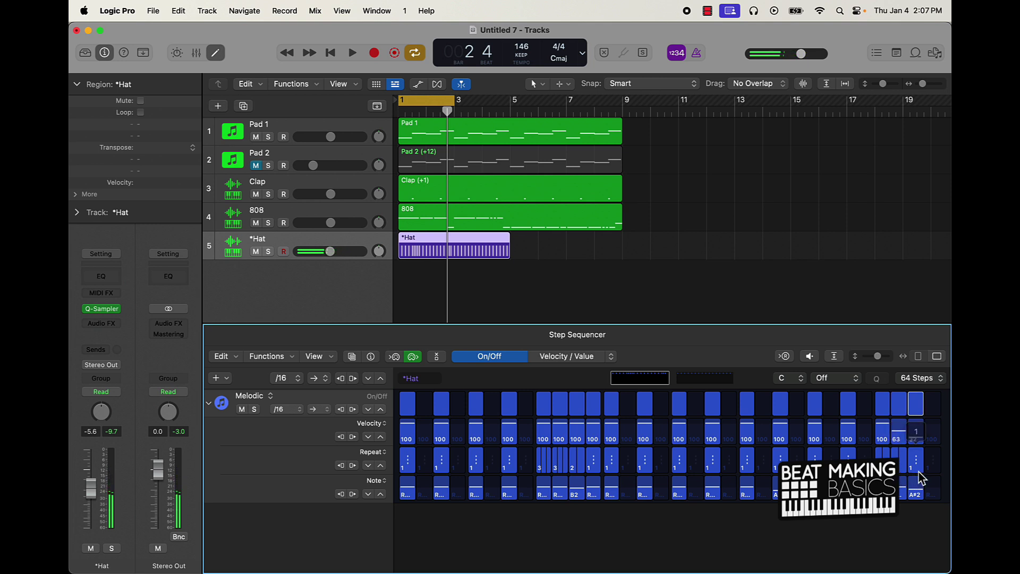
Audition the beat and add step 32 as a very quiet final hit.
key("space")
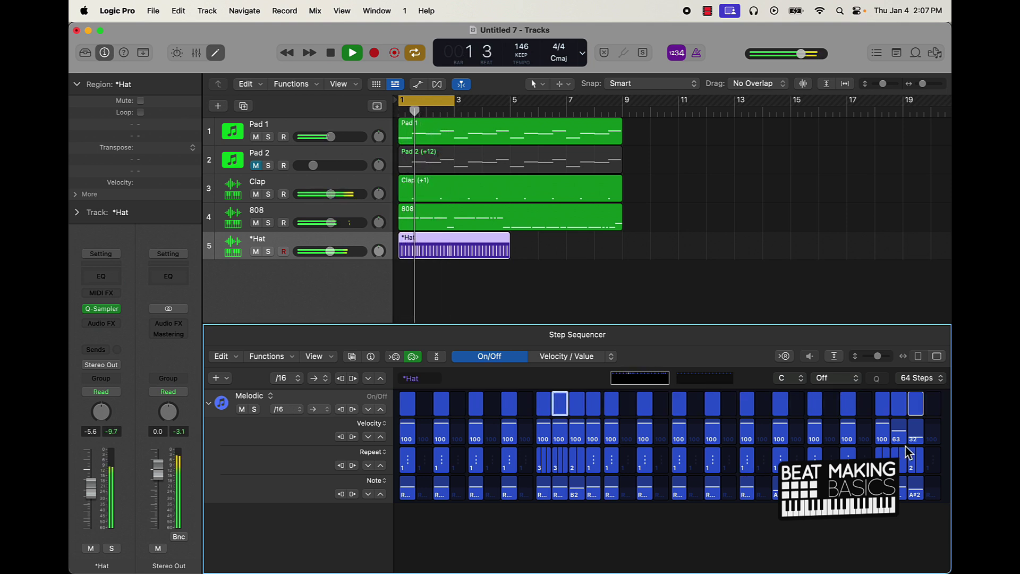
left_click(933, 410)
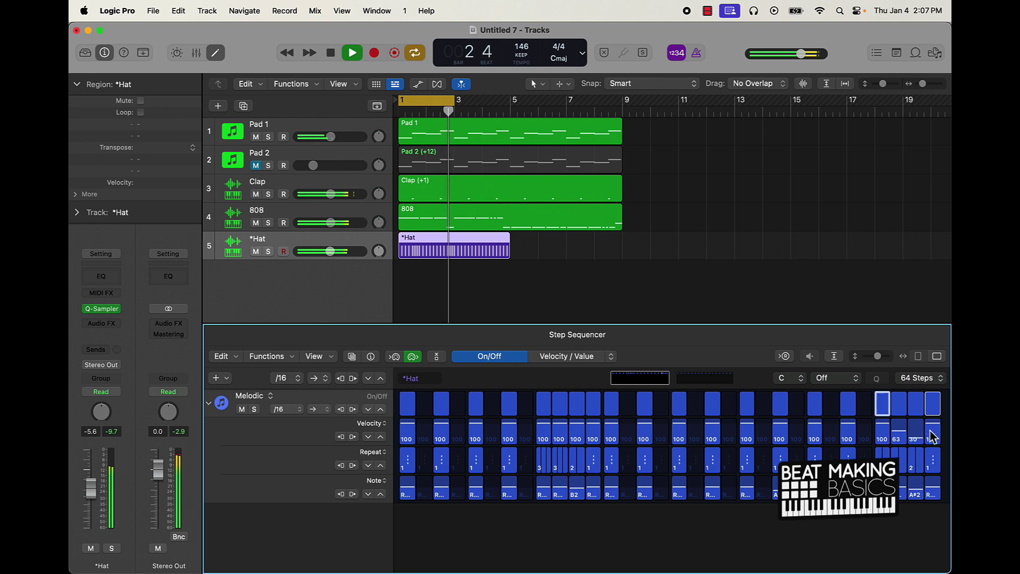
left_click_drag(934, 412, 939, 500)
key("space")
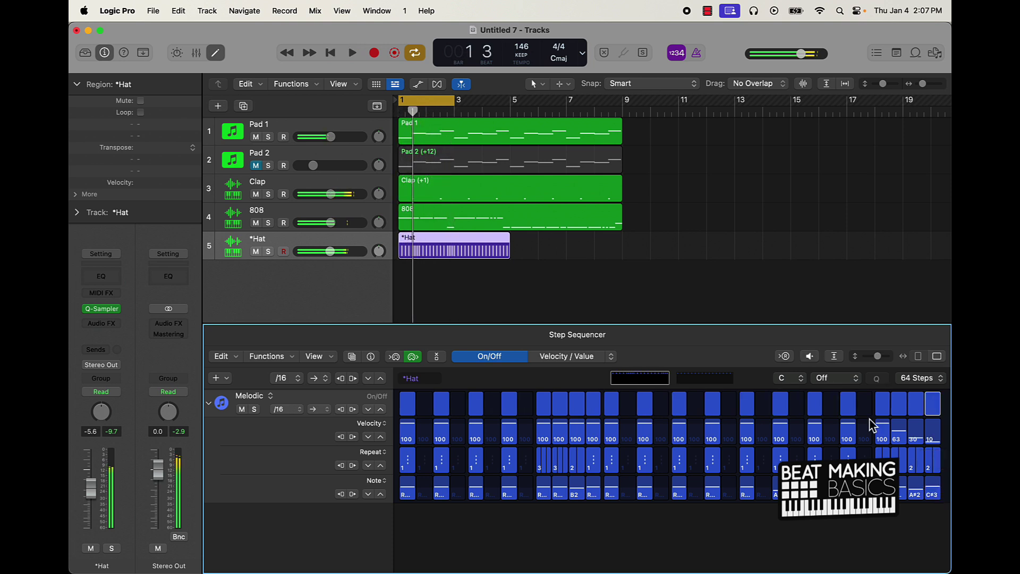
Loop bars 3–5, show Hat steps 33–64, and start playback.
left_click_drag(430, 109, 487, 109)
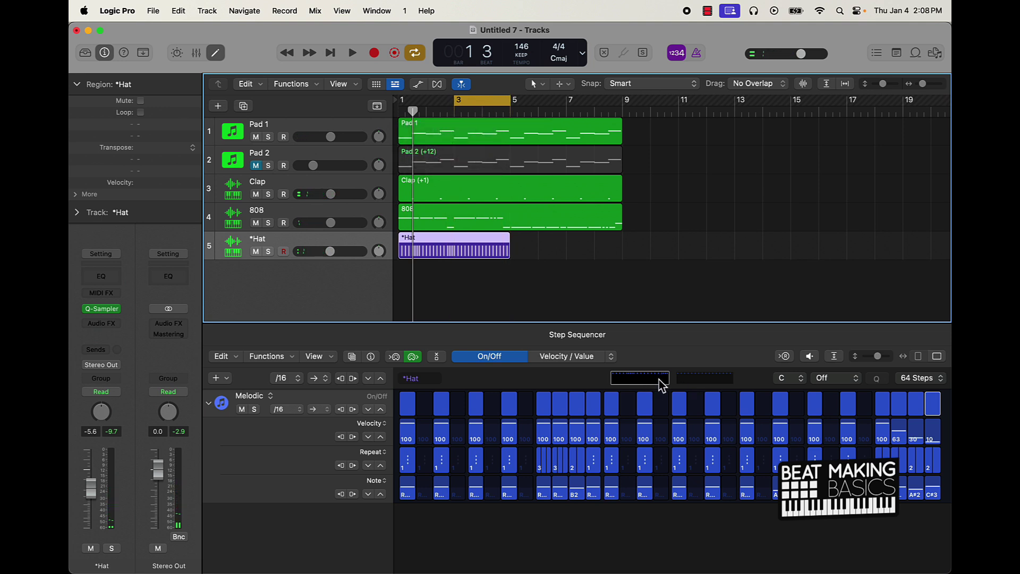
left_click(705, 378)
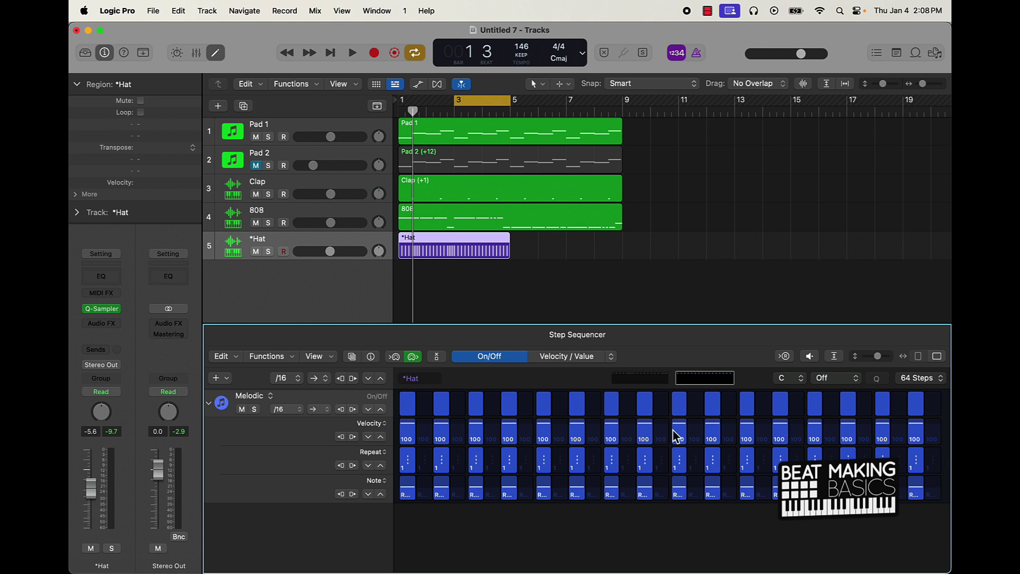
key("space")
Switch on step 2 and another hat step, and give one step 3 repeats for a roll.
left_click(423, 404)
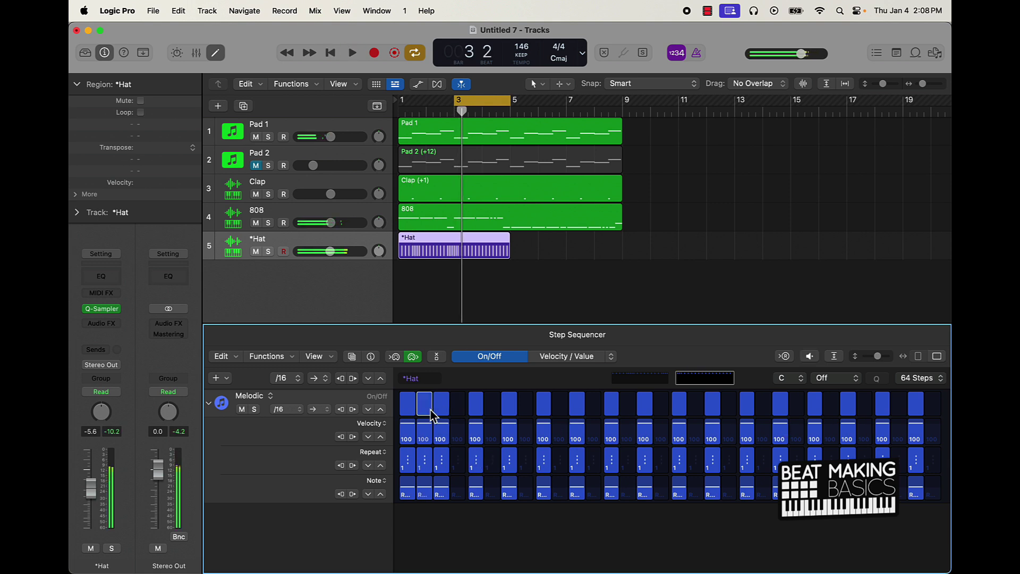
key("space")
left_click(760, 409)
key("space")
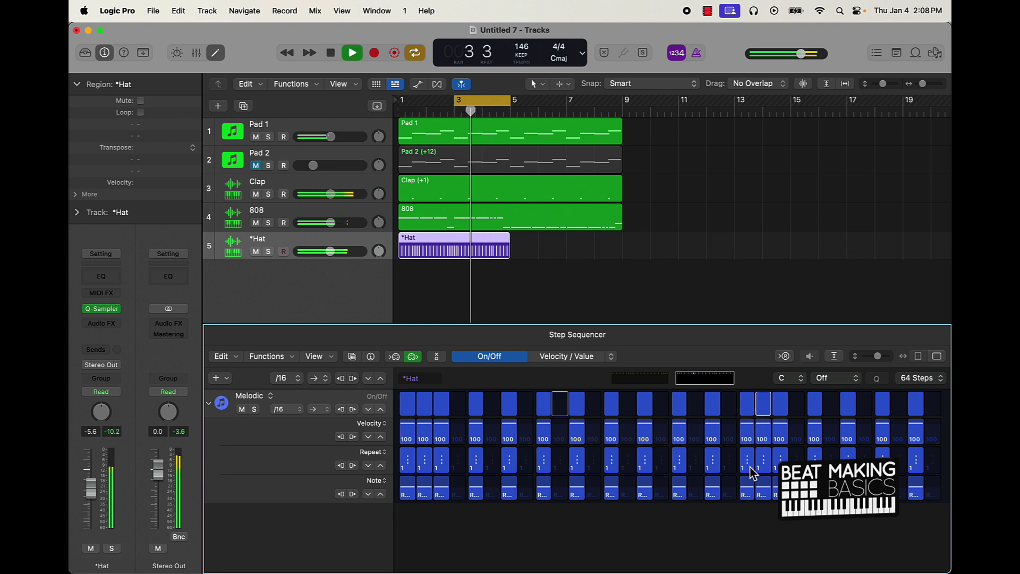
left_click_drag(751, 473, 764, 474)
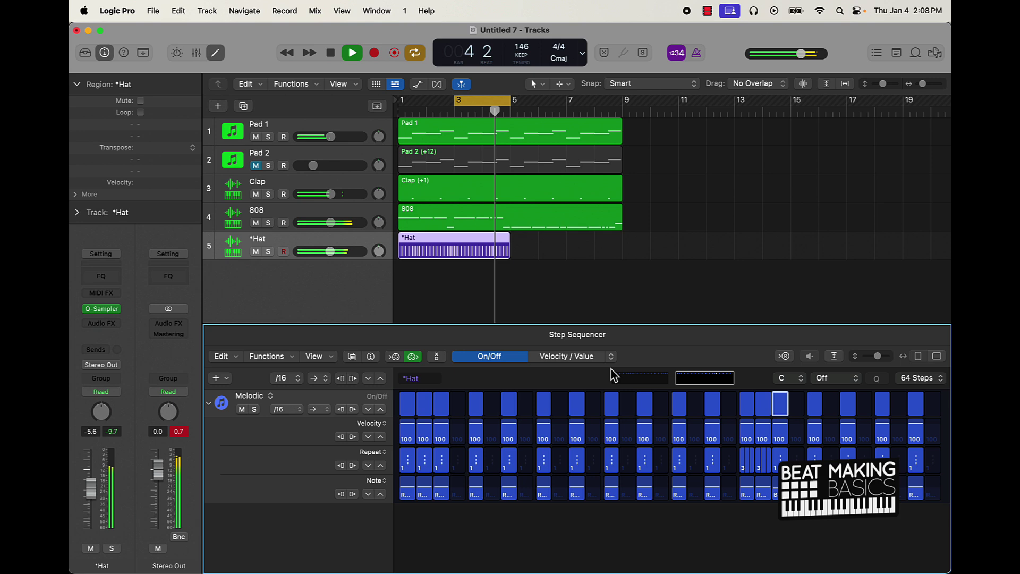
key("space")
Repeat the Hat region with Cmd+R to bar 5, loop bars 5–7, and show the copy's first step page.
left_click(514, 275)
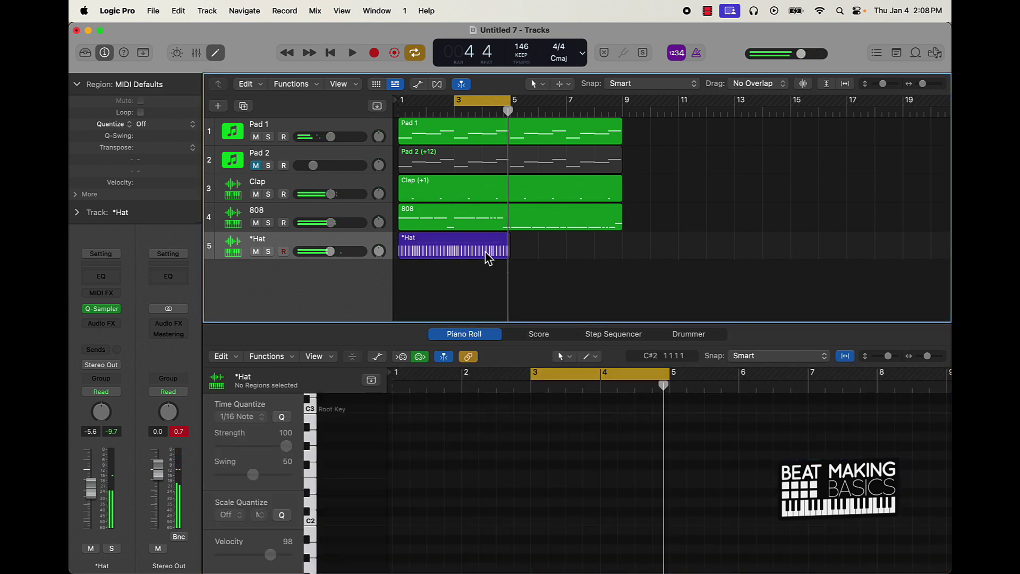
left_click(465, 254)
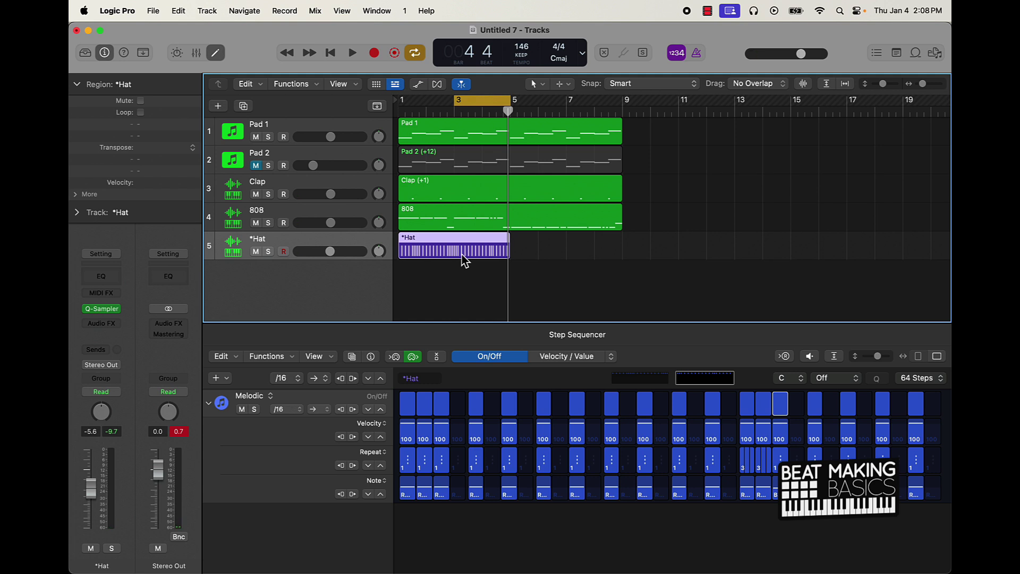
key("super+r")
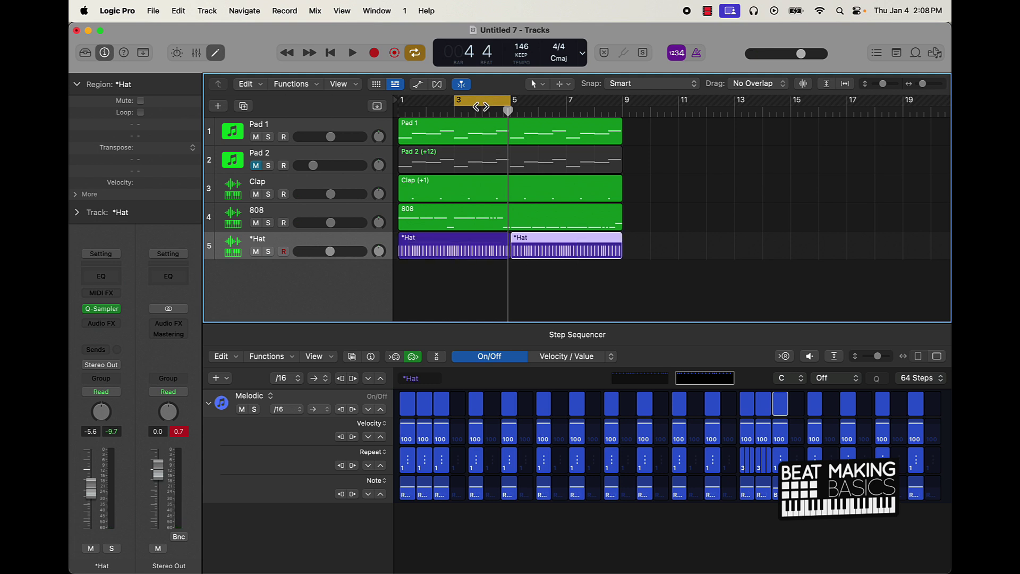
left_click_drag(485, 110, 543, 109)
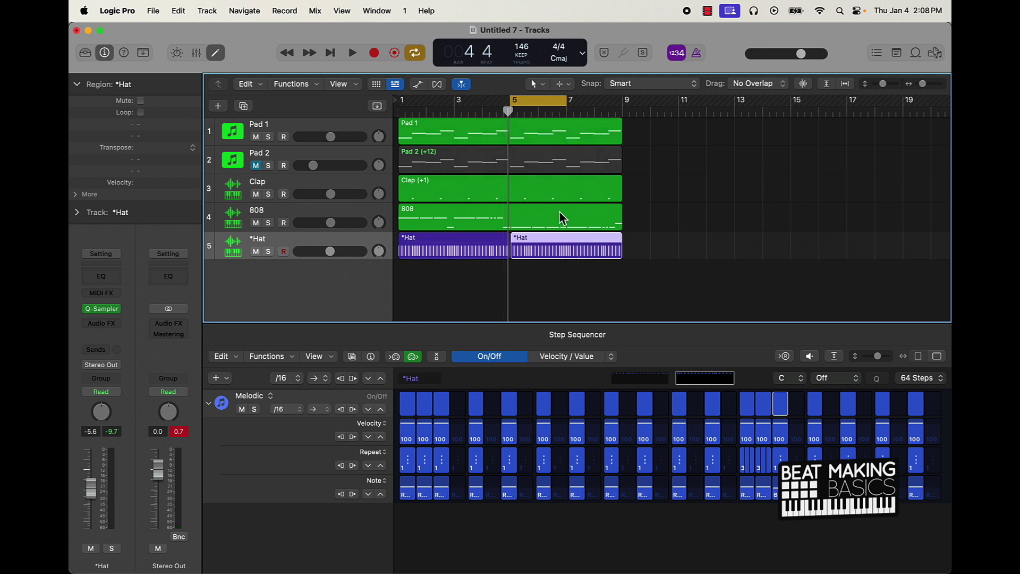
left_click(642, 379)
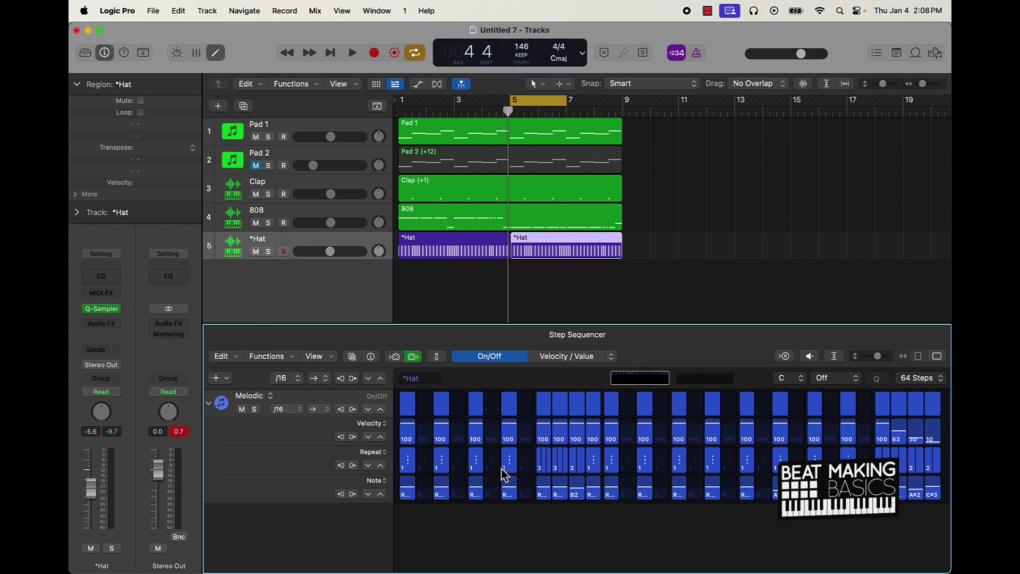
In the copied pattern, switch on step 2, pitch step 3 to B2, and cut two steps' repeats to 2.
left_click(431, 415)
key("space")
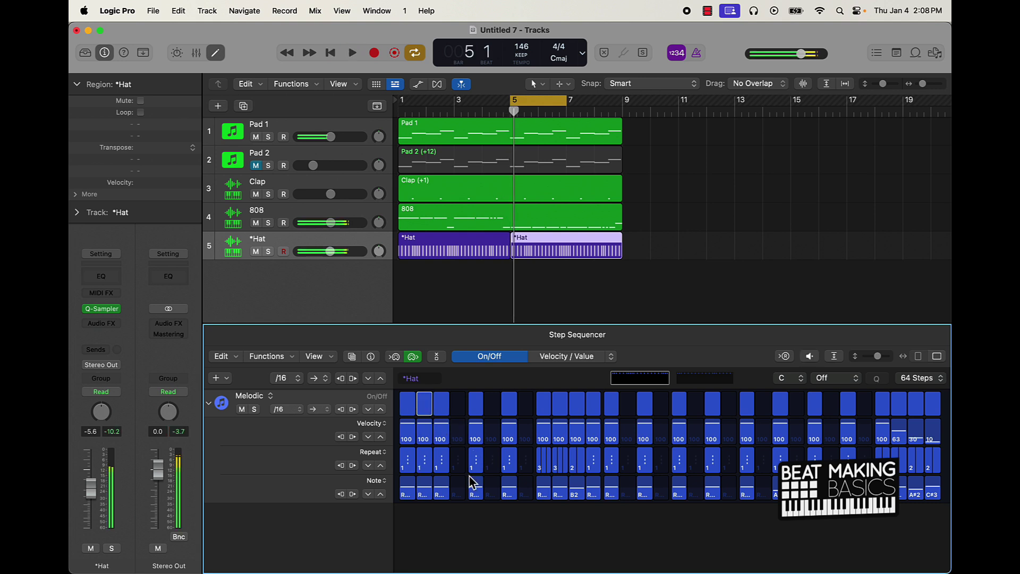
left_click_drag(440, 499, 462, 497)
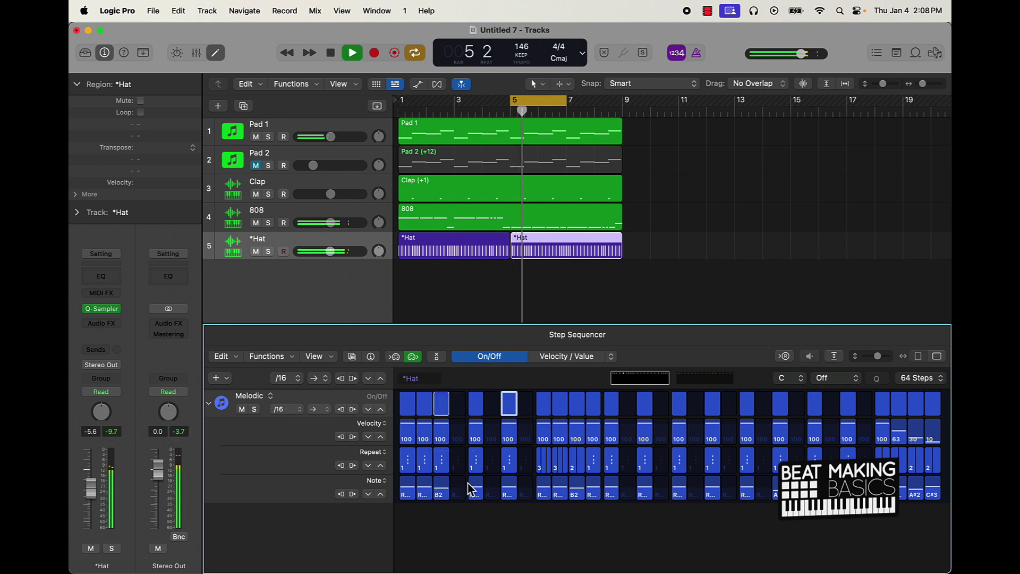
mouse_move(548, 467)
left_mouse_down()
mouse_move(561, 484)
mouse_move(546, 497)
mouse_move(558, 489)
mouse_move(562, 499)
left_mouse_up()
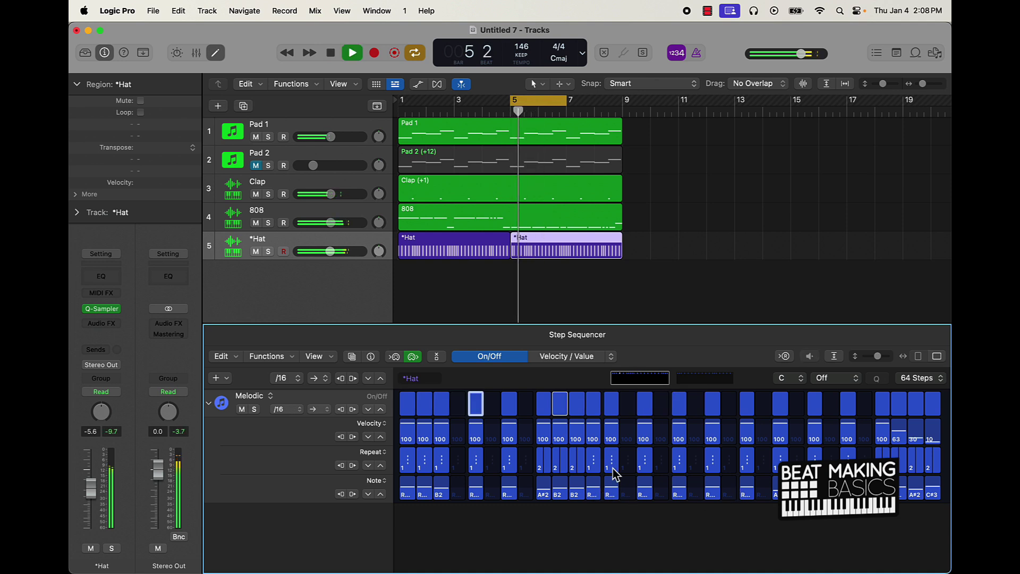
key("space")
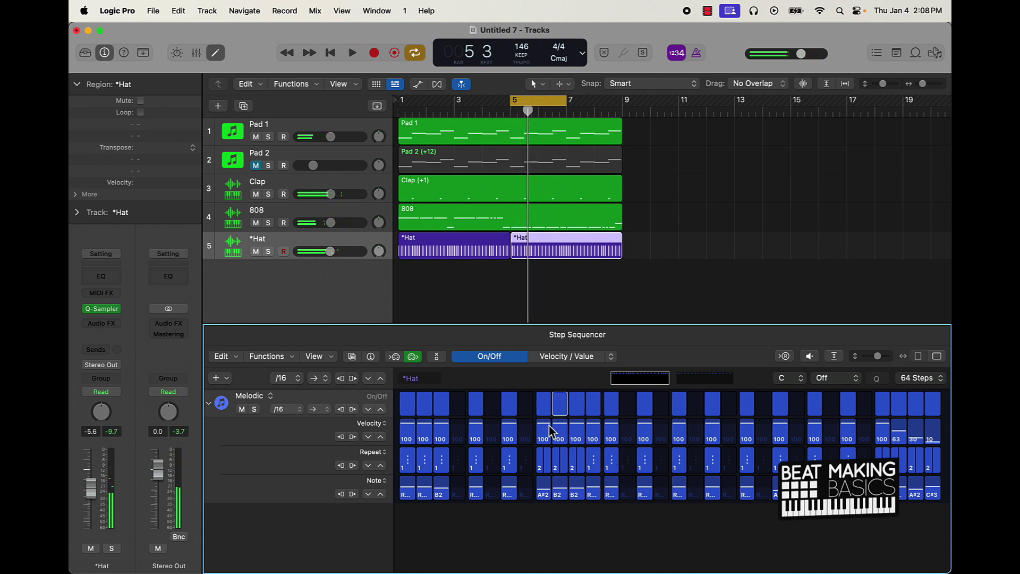
Draw a falling velocity ramp across four steps, keeping one step at velocity 100.
left_click_drag(550, 432, 604, 443)
key("space")
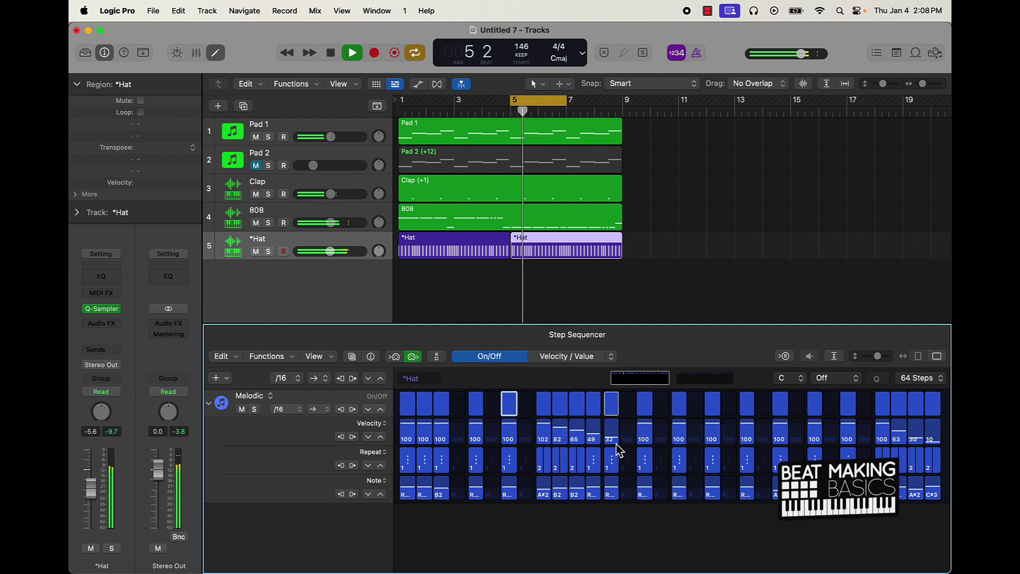
key("space")
left_click_drag(615, 444, 621, 441)
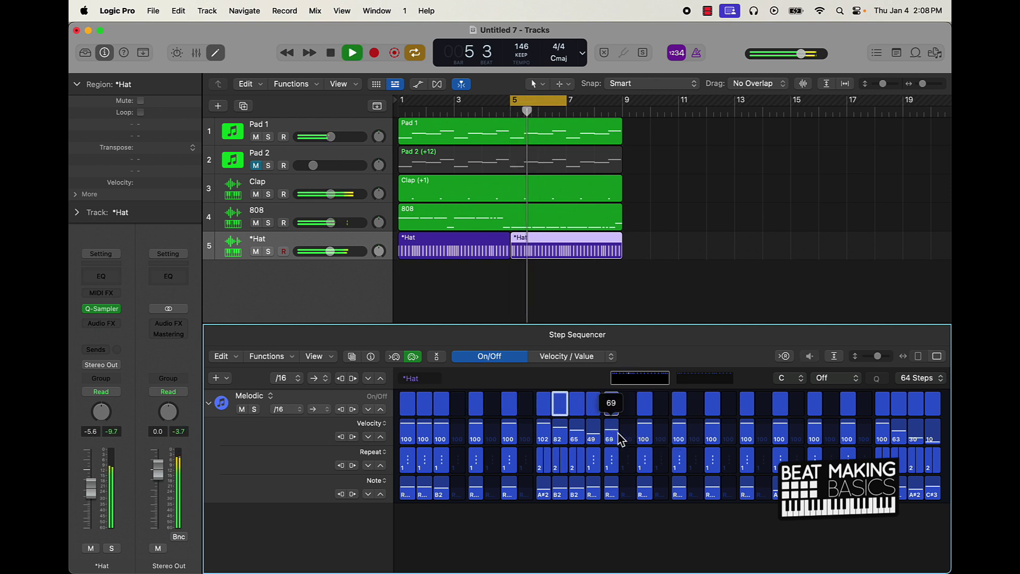
left_click(611, 437, "alt")
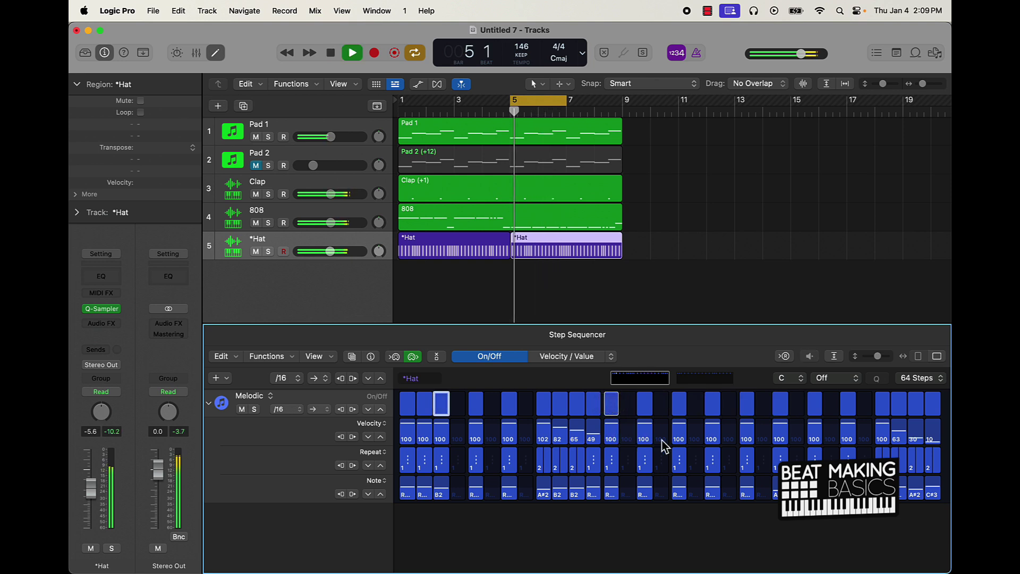
key("space")
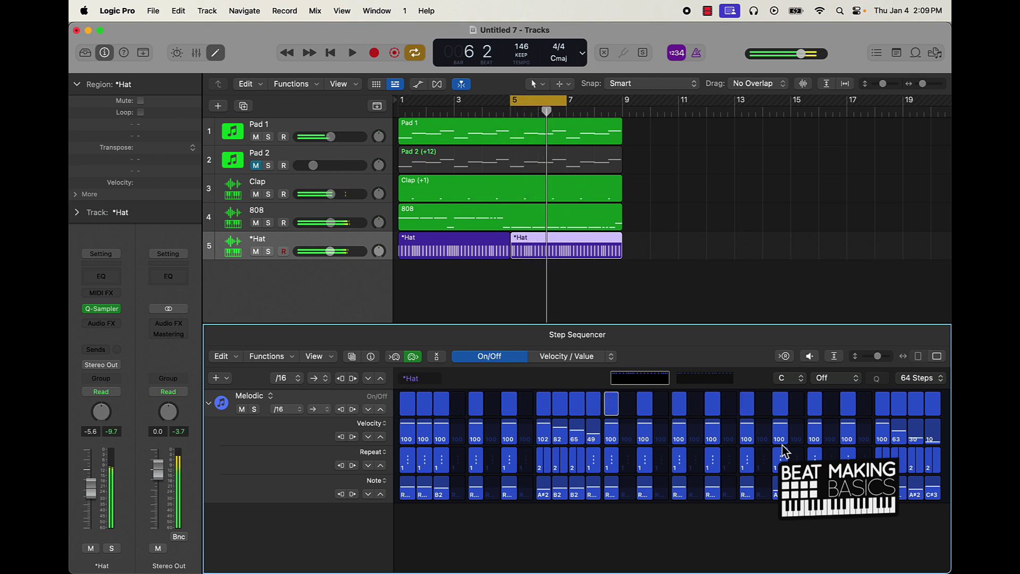
Switch on another Hat step with 2 repeats, audition it, and loop bars 7–9.
left_click(763, 412)
key("space")
key("space")
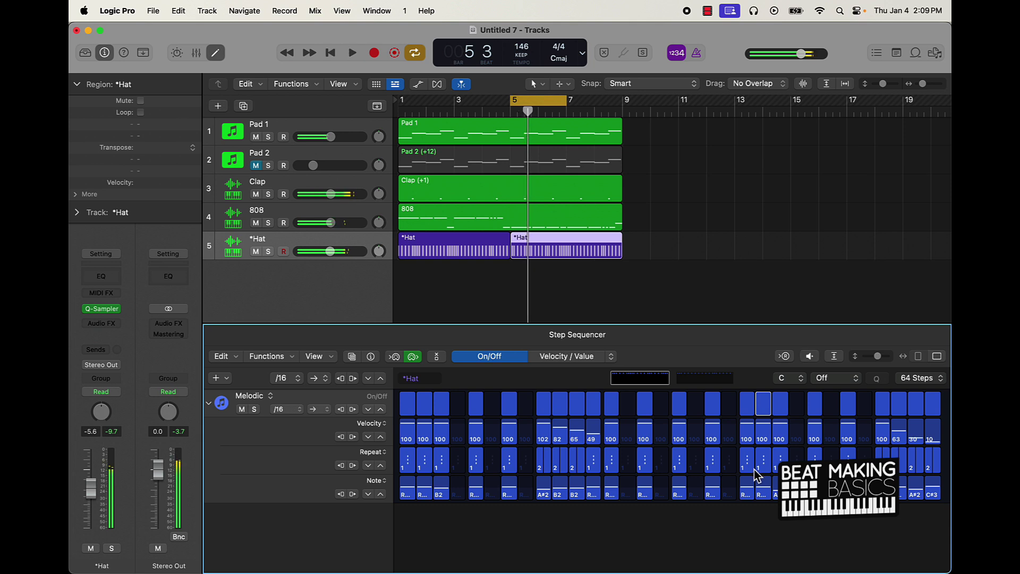
left_click_drag(757, 474, 768, 474)
key("space")
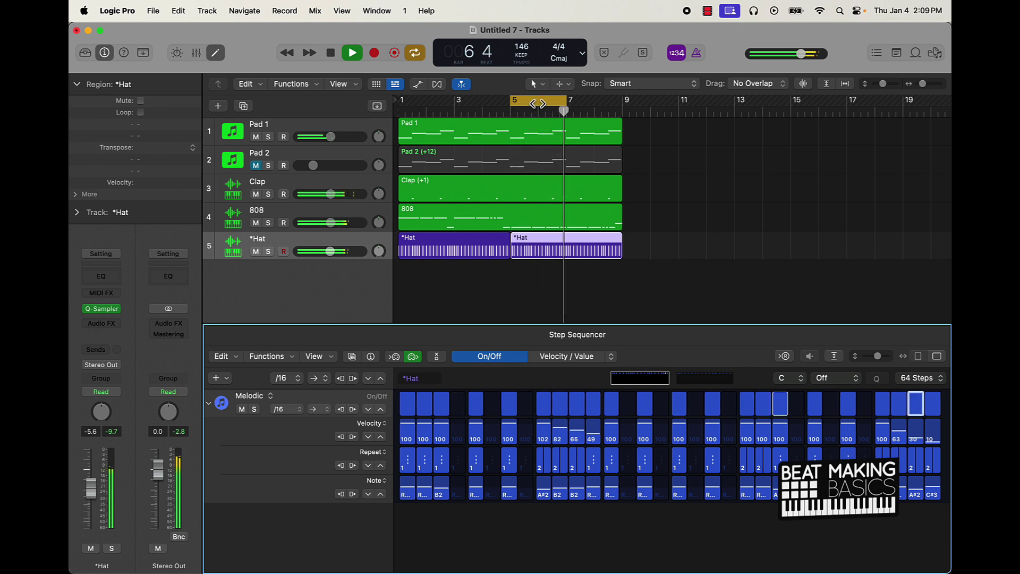
key("space")
left_click_drag(539, 104, 593, 102)
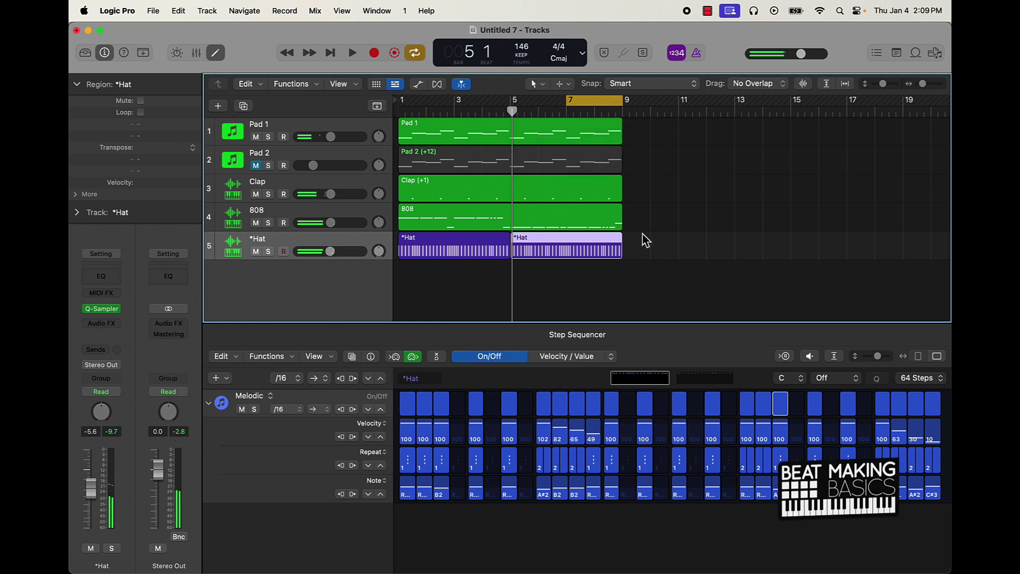
On the second step page, switch on step 4 and give steps 1, 2 and 4 double repeats, with step 5 single.
left_click(699, 380)
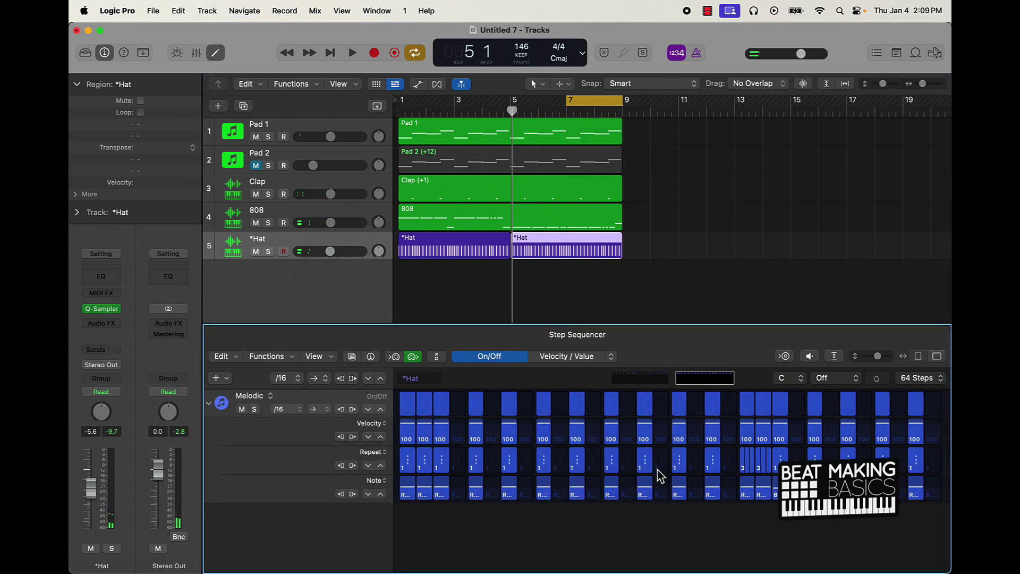
key("space")
left_click(458, 407)
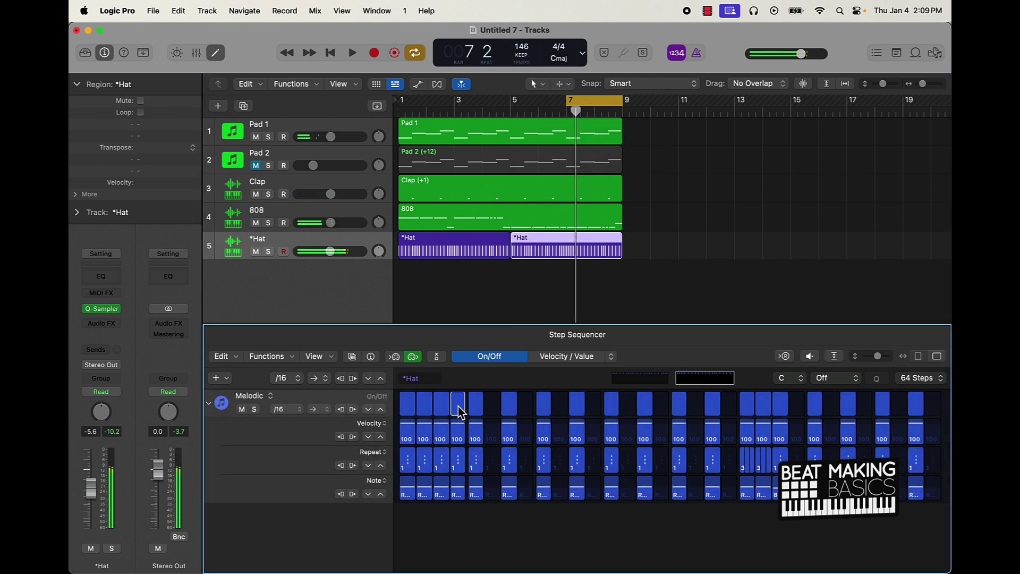
key("space")
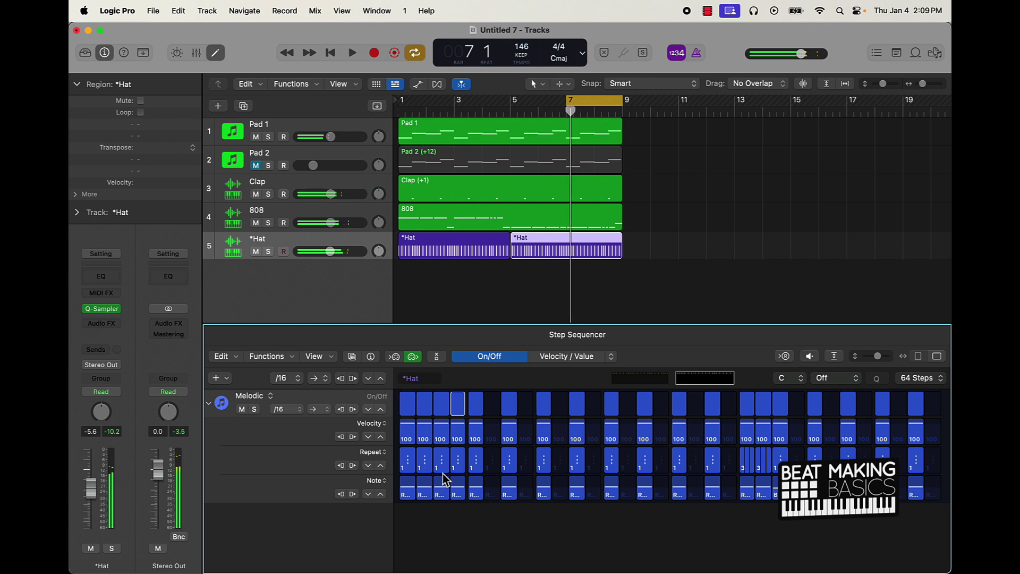
left_click_drag(460, 473, 480, 476)
left_click(481, 481)
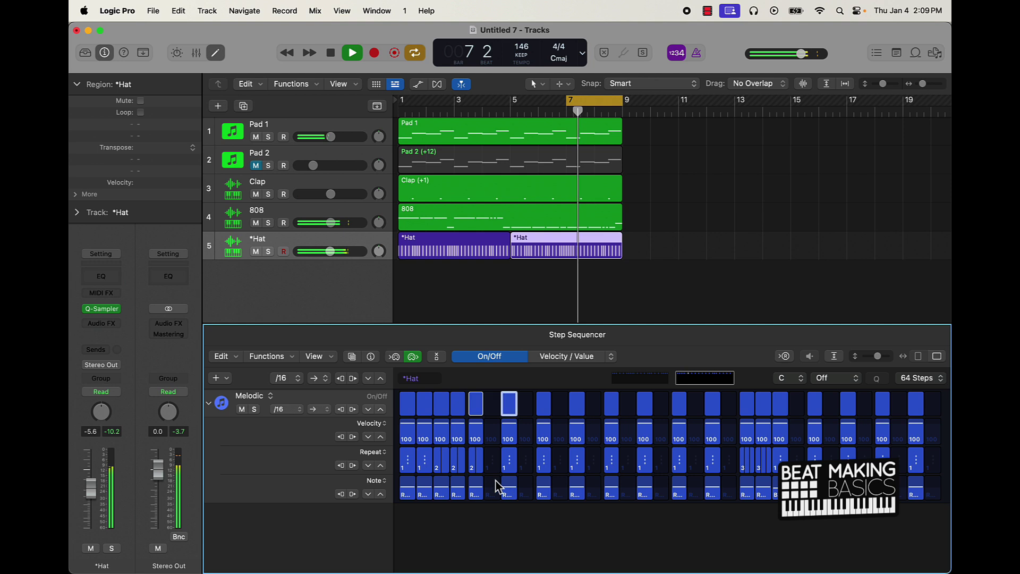
left_click(431, 475)
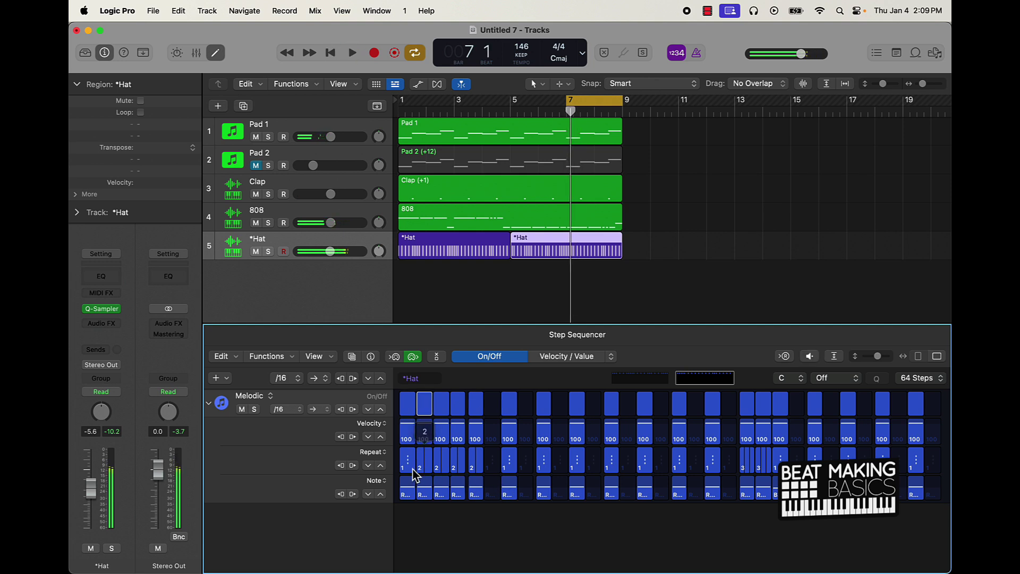
left_click_drag(410, 472, 410, 470)
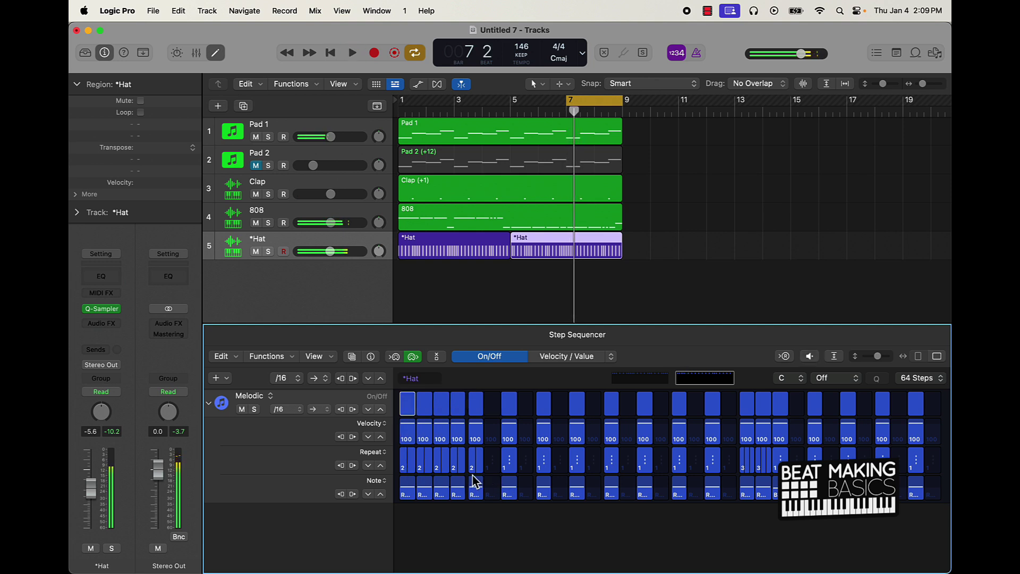
left_click_drag(476, 475, 476, 478)
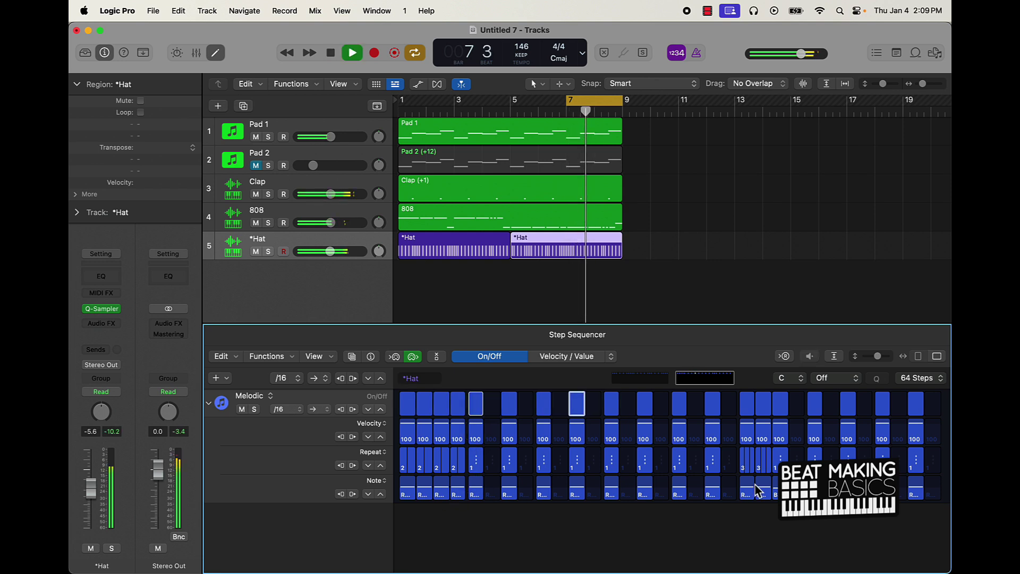
Switch on a later step, double two neighbouring steps' repeats, and extend the loop to bars 1–9.
left_click(631, 407)
left_click_drag(616, 467, 624, 478)
key("space")
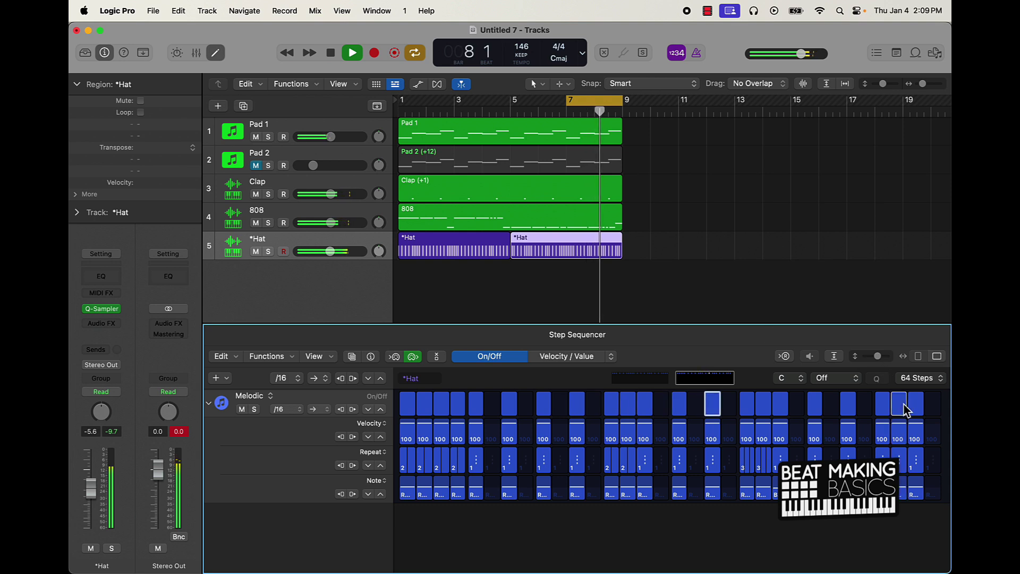
key("space")
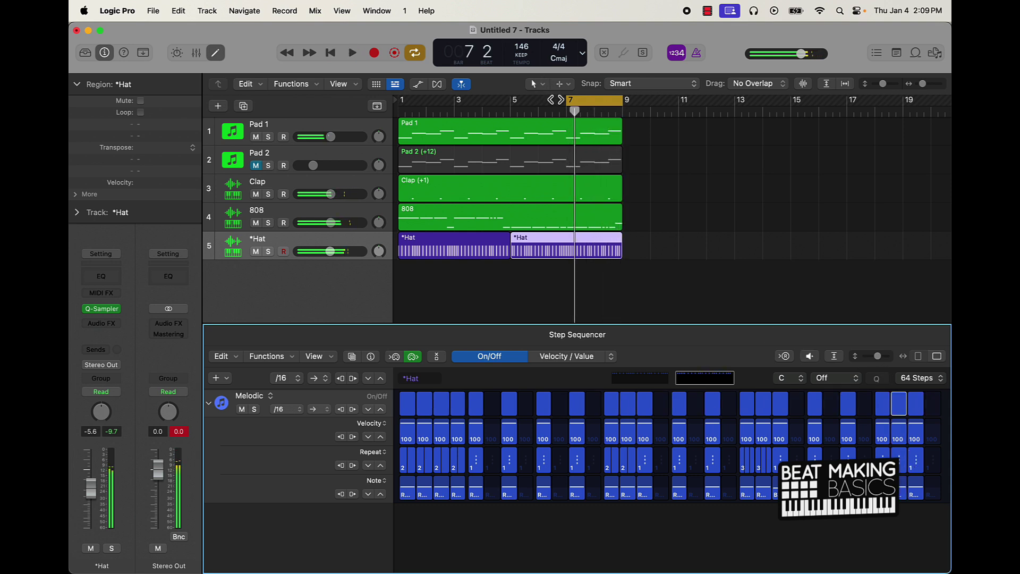
left_click_drag(566, 102, 429, 111)
Play the full eight-bar beat from bar 1 and deselect the regions to bring back the Piano Roll.
key("space")
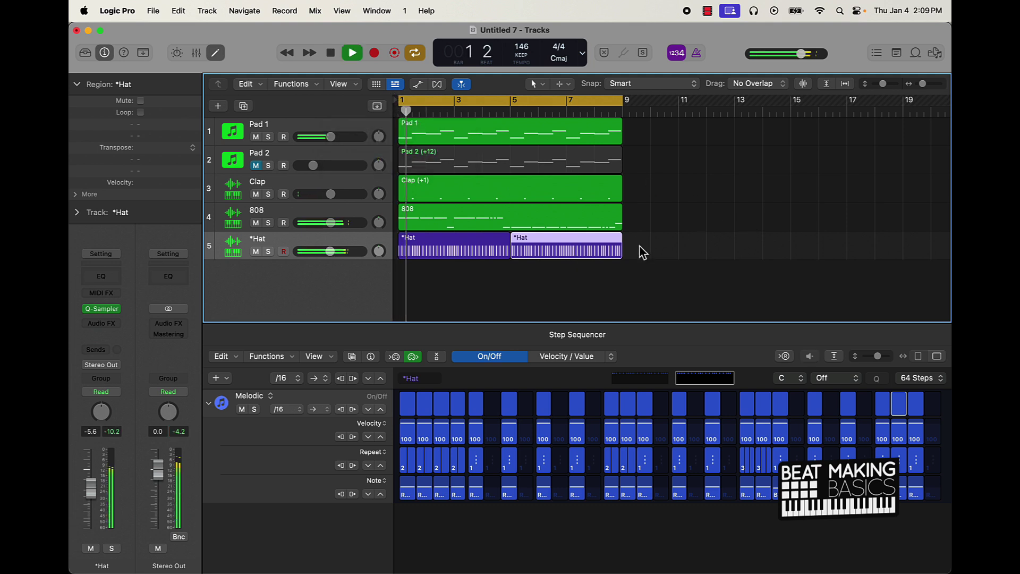
left_click(531, 276)
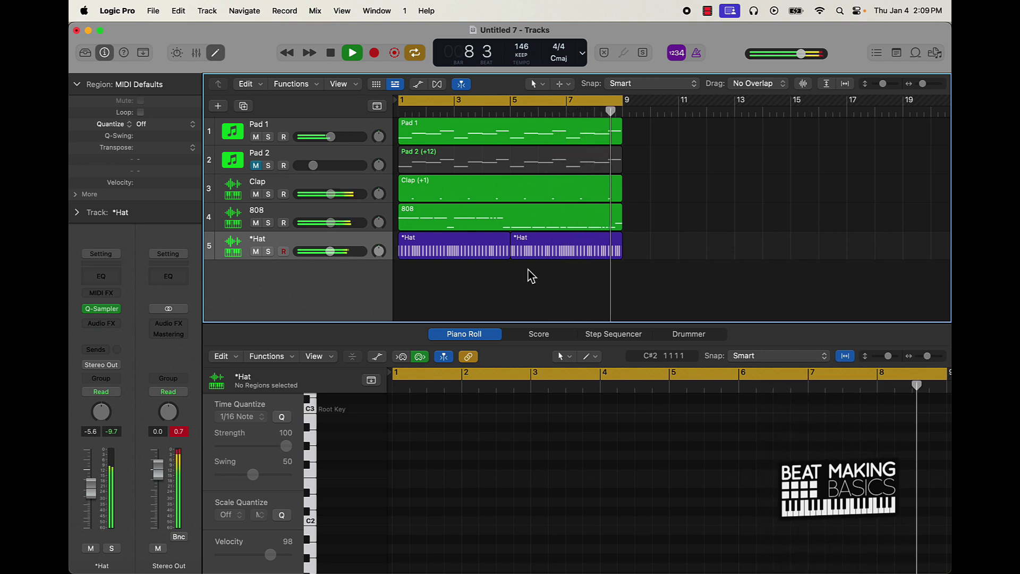
key("space")
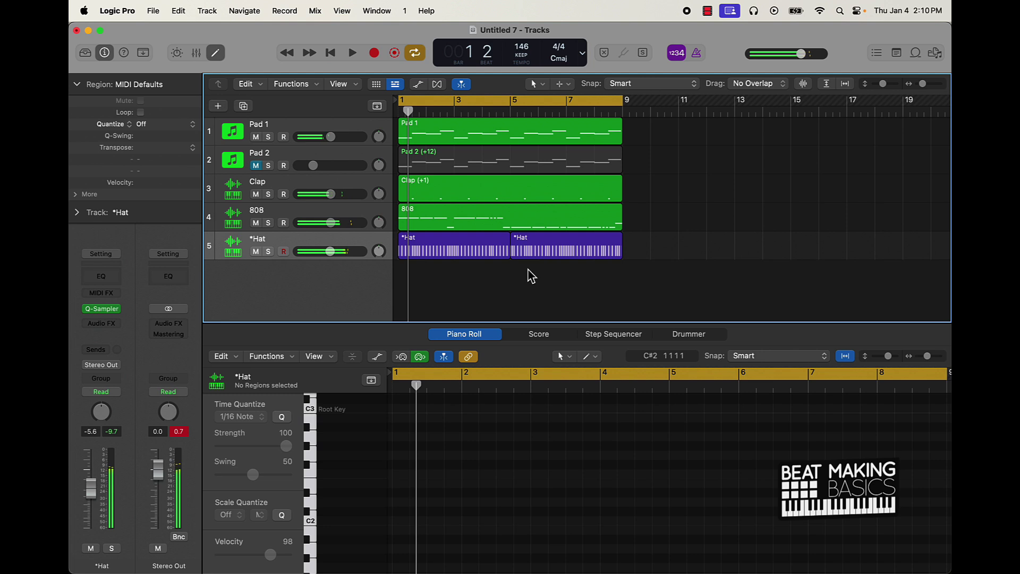
On the first Hat region's page 1, switch on step 2 and lower steps 9 and 10 to 2 repeats.
left_click(471, 254)
left_click(640, 378)
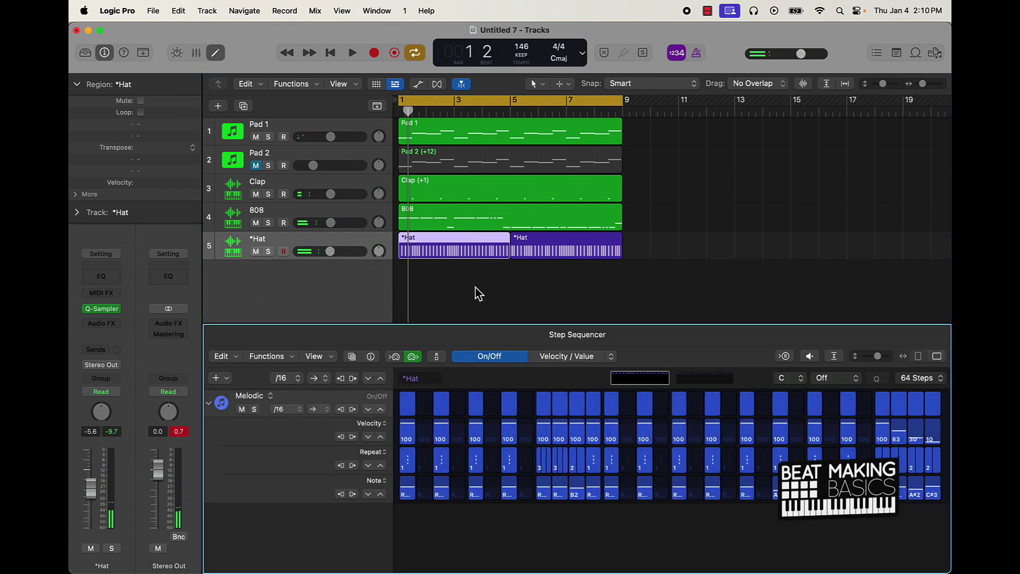
left_click(425, 405)
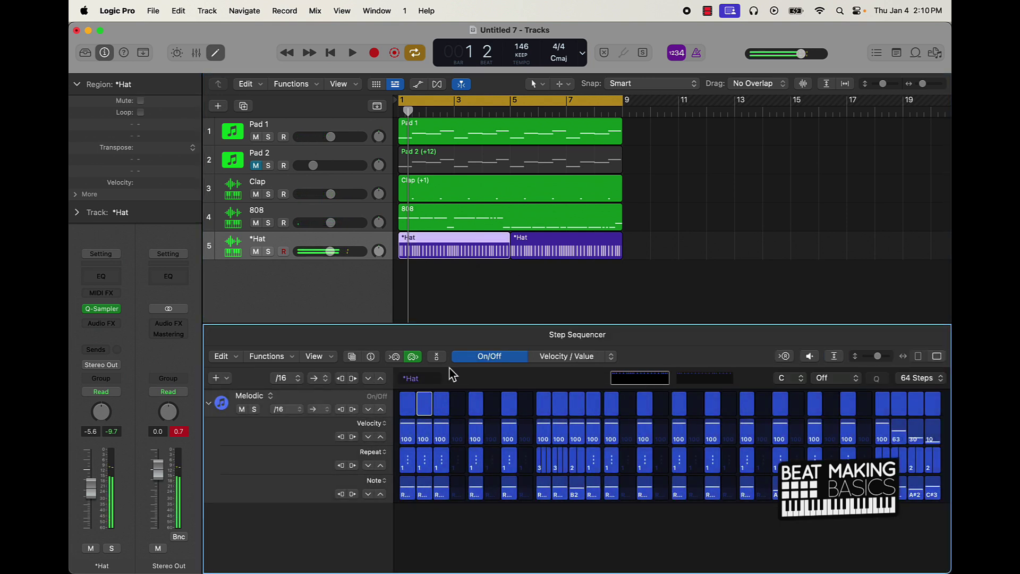
key("space")
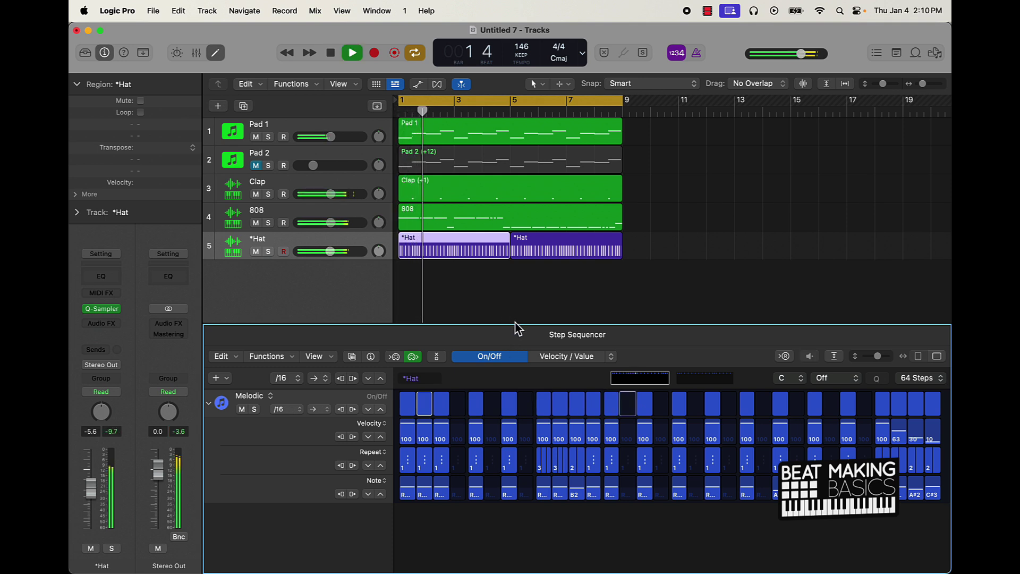
left_click(547, 473)
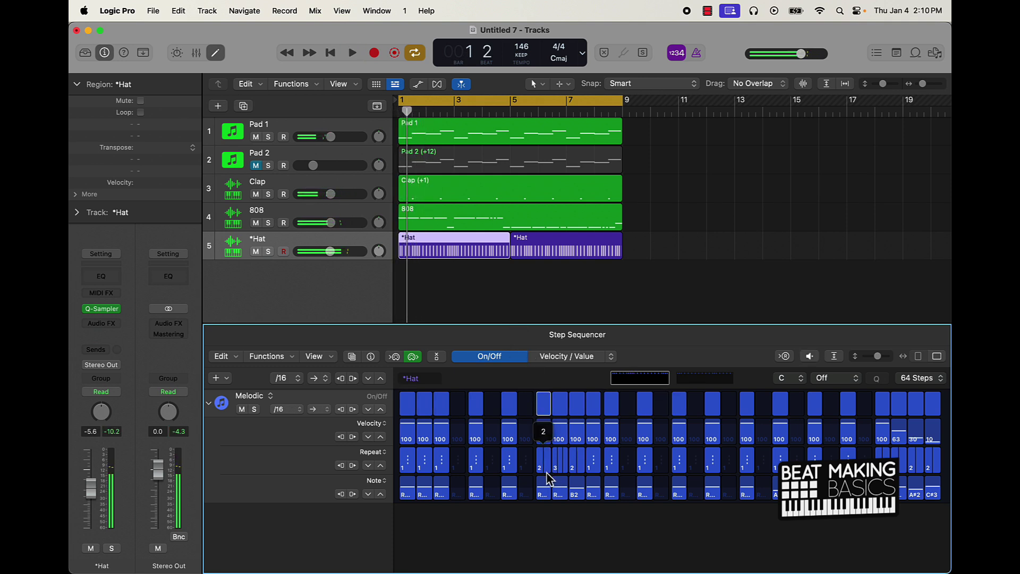
left_click(562, 474)
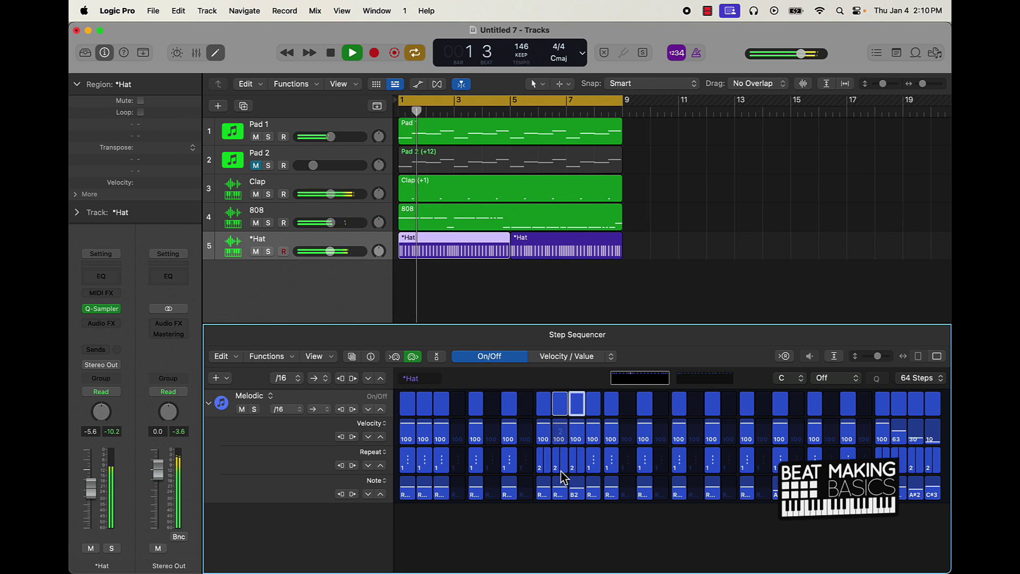
Switch off step 12, make step 11 a single B2 hit, and redraw the last three steps' velocities.
left_click_drag(588, 491, 584, 496)
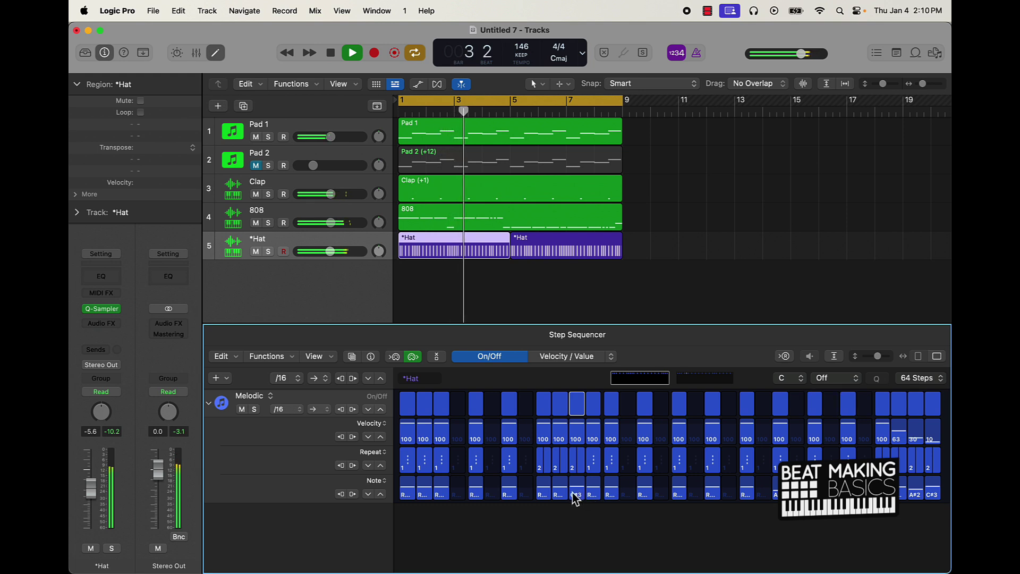
left_click_drag(567, 493, 565, 498)
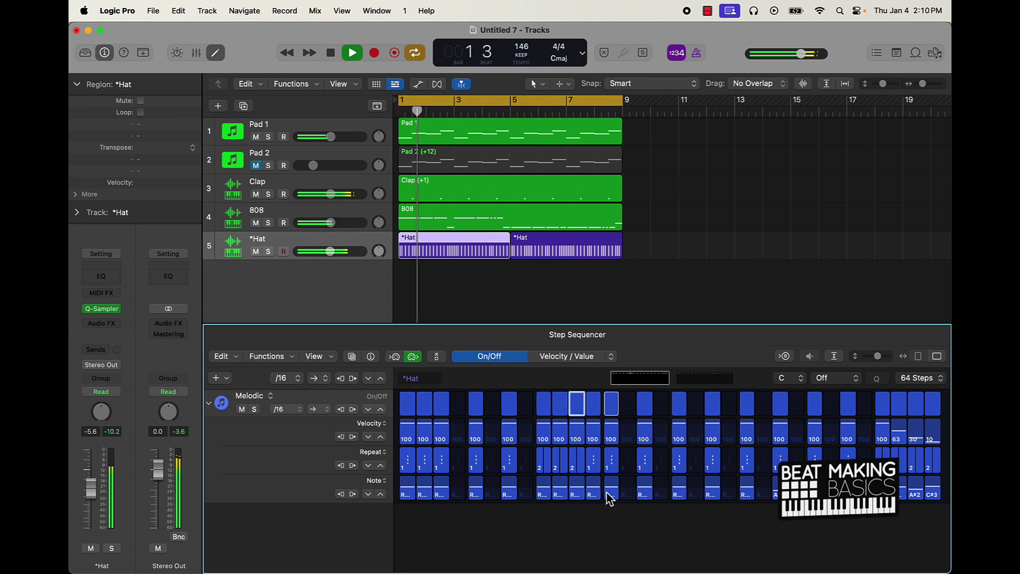
left_click(596, 413)
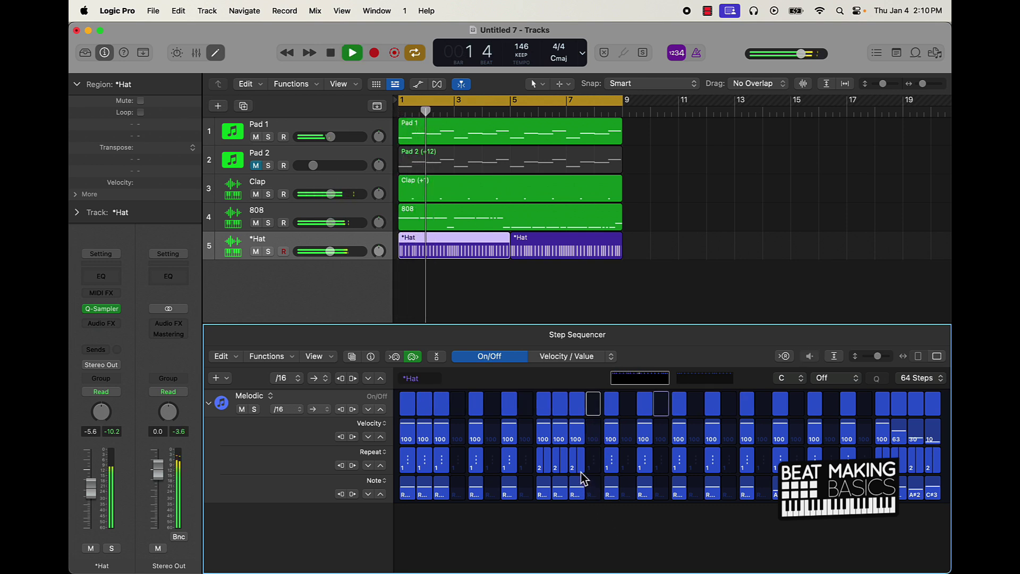
left_click_drag(579, 477, 576, 485)
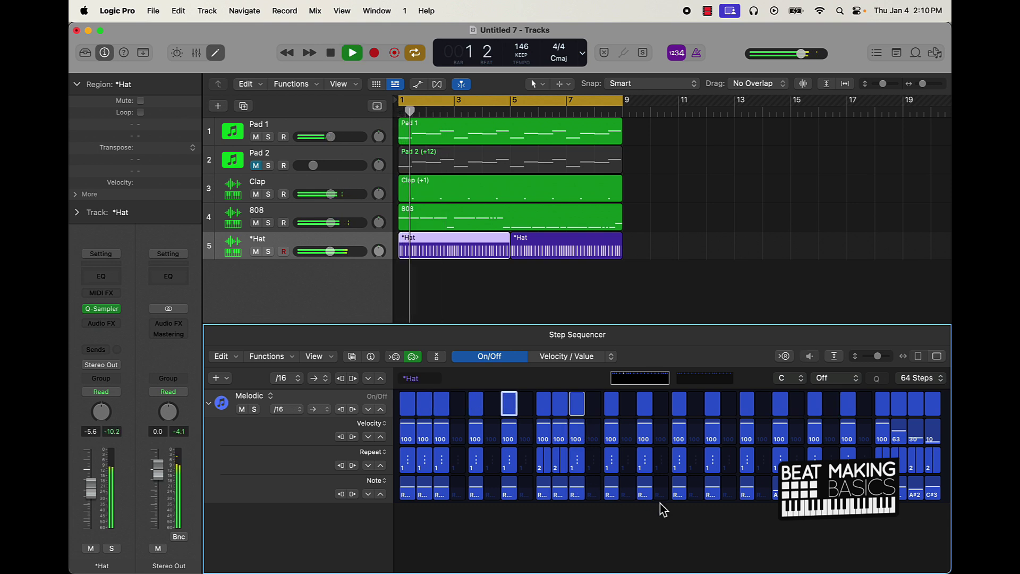
mouse_move(582, 496)
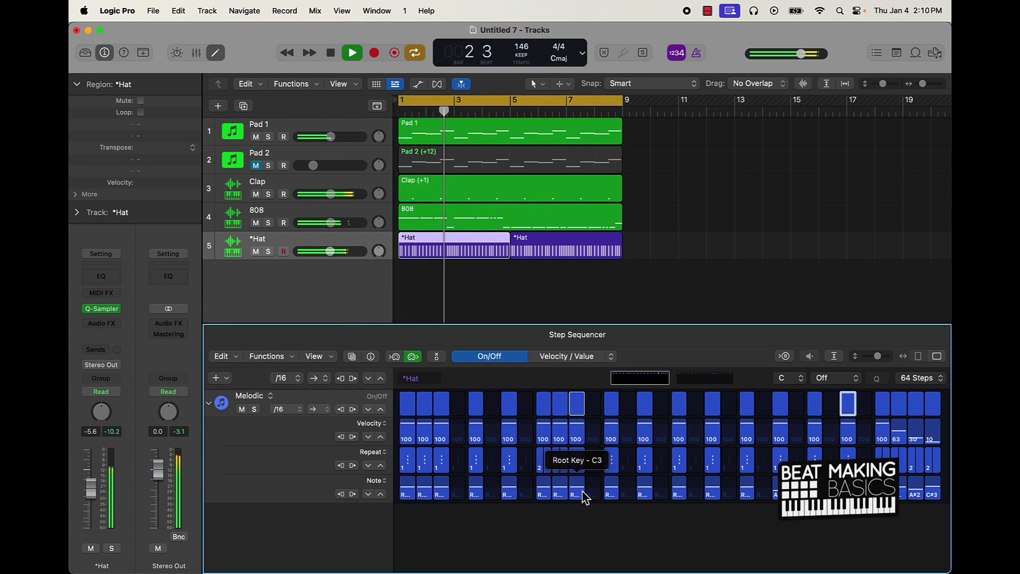
left_click_drag(585, 498, 581, 502)
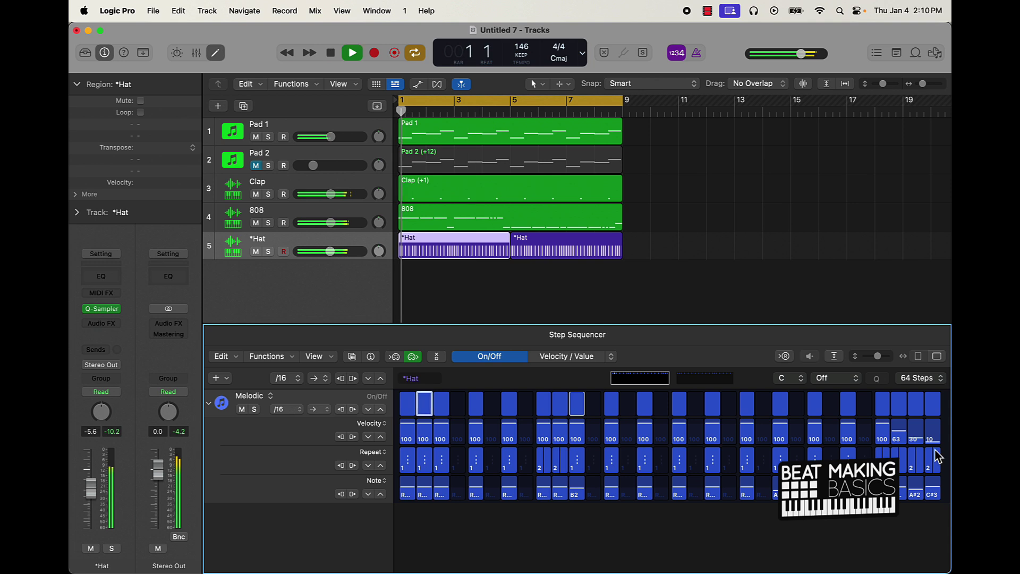
mouse_move(915, 443)
left_mouse_down()
mouse_move(934, 446)
mouse_move(900, 441)
mouse_move(940, 449)
mouse_move(917, 445)
left_mouse_up()
On the second step page, switch on an extra hi-hat step while playing from bar 1, then deselect the region.
key("space")
left_click(712, 380)
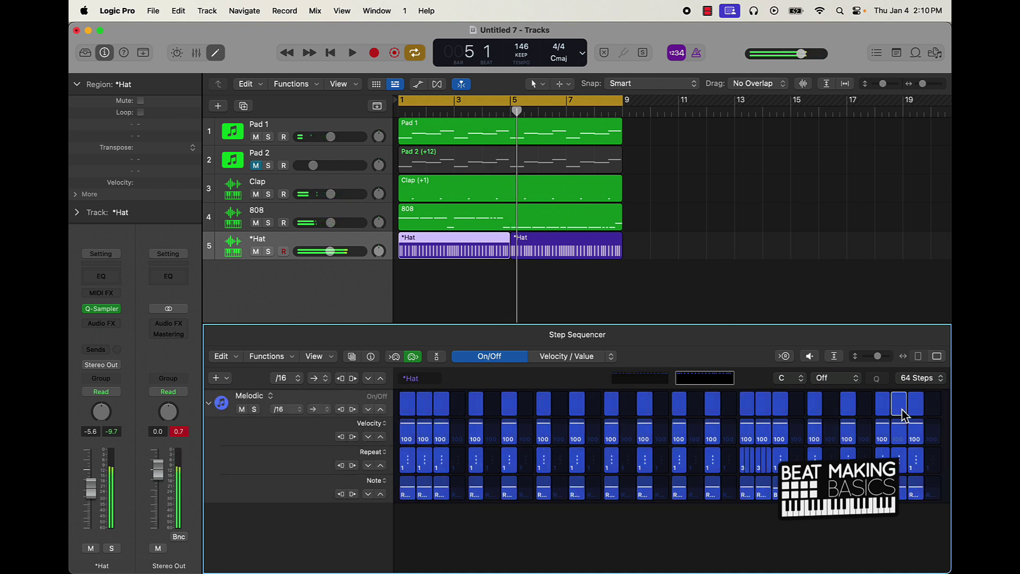
key("space")
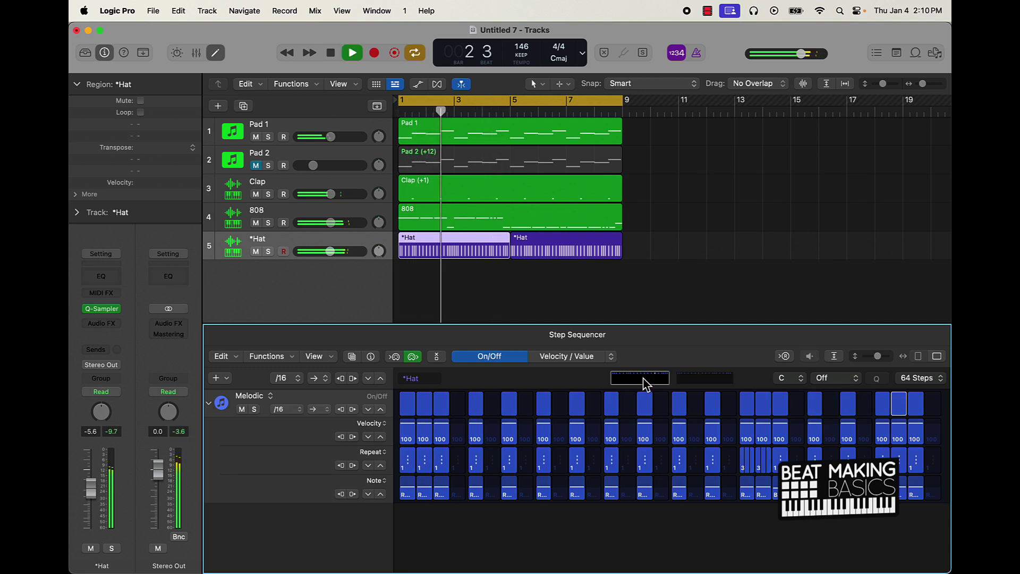
left_click(629, 407)
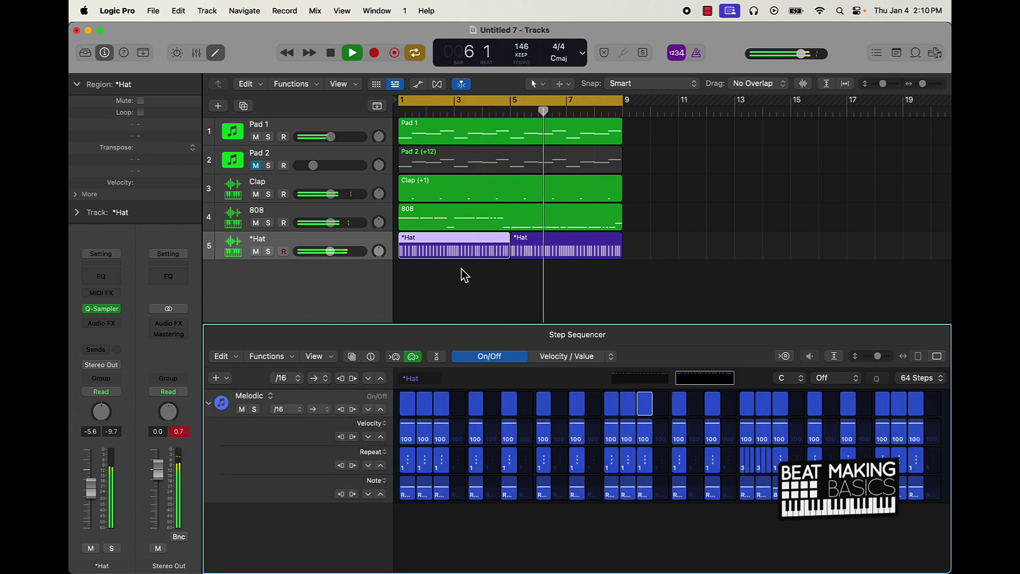
left_click(475, 281)
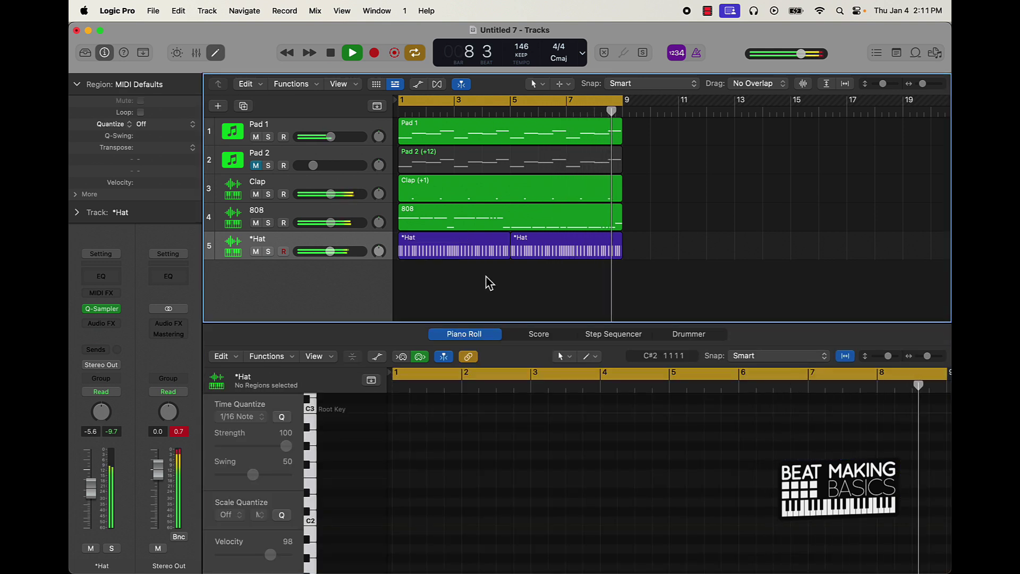
Select both Hat pattern regions, convert them to MIDI with Ctrl+Alt+M, and join them with Cmd+J.
key("space")
left_click_drag(491, 282, 552, 255)
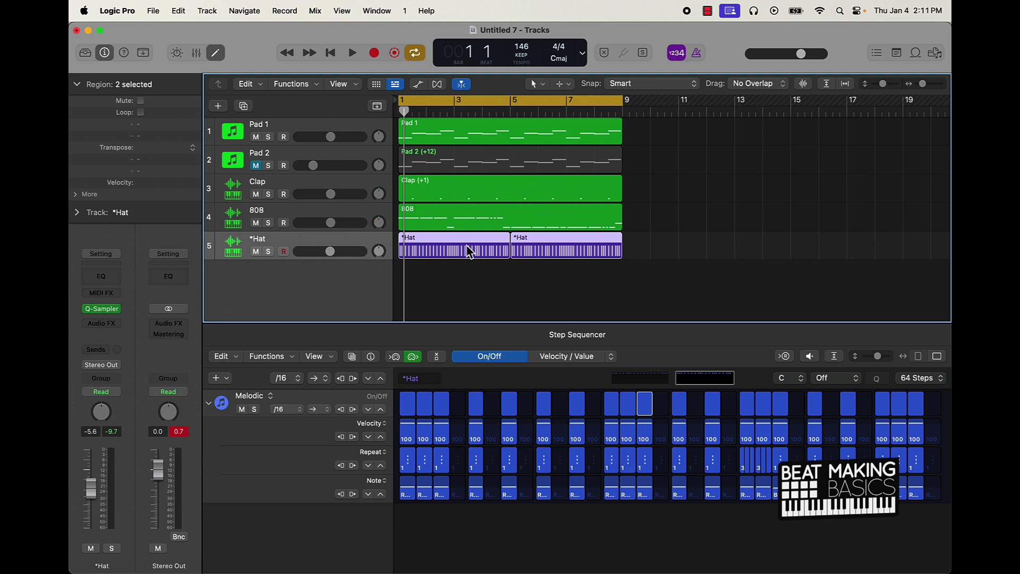
key("ctrl+alt+m")
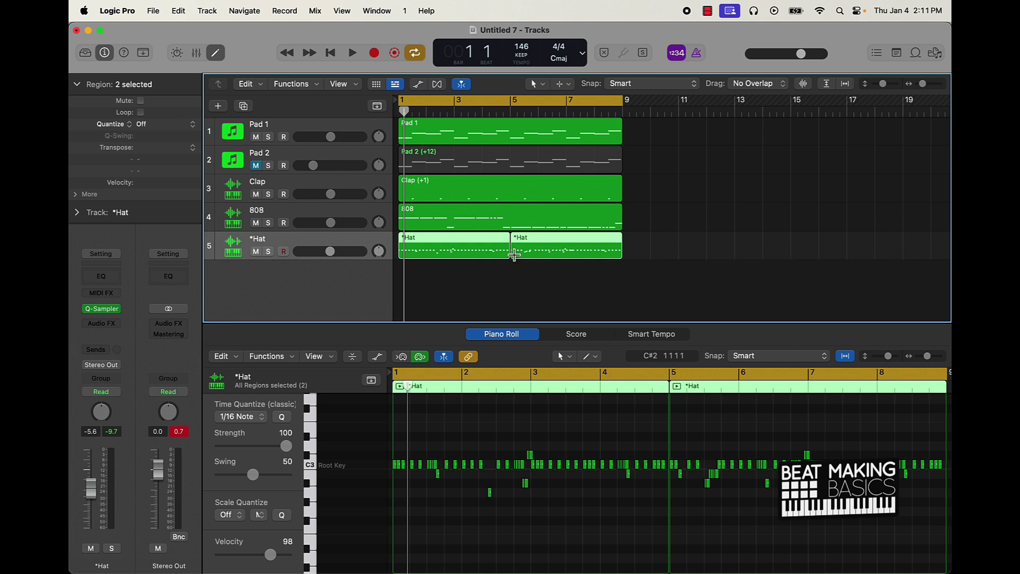
key("super+j")
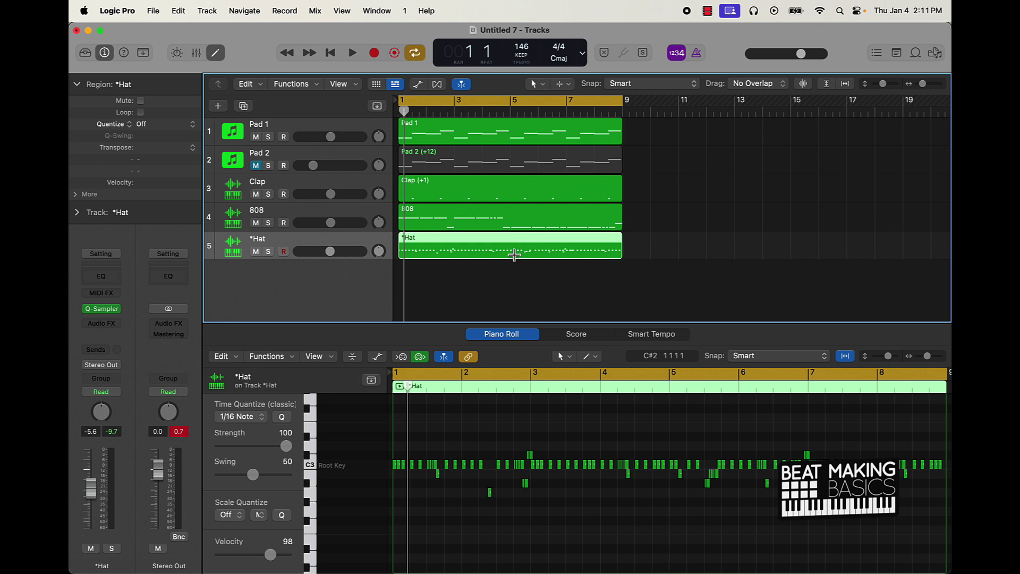
Zoom in on the hi-hat notes, show the note velocity lane, and nudge one note's velocity up.
left_click(539, 458, "ctrl+alt")
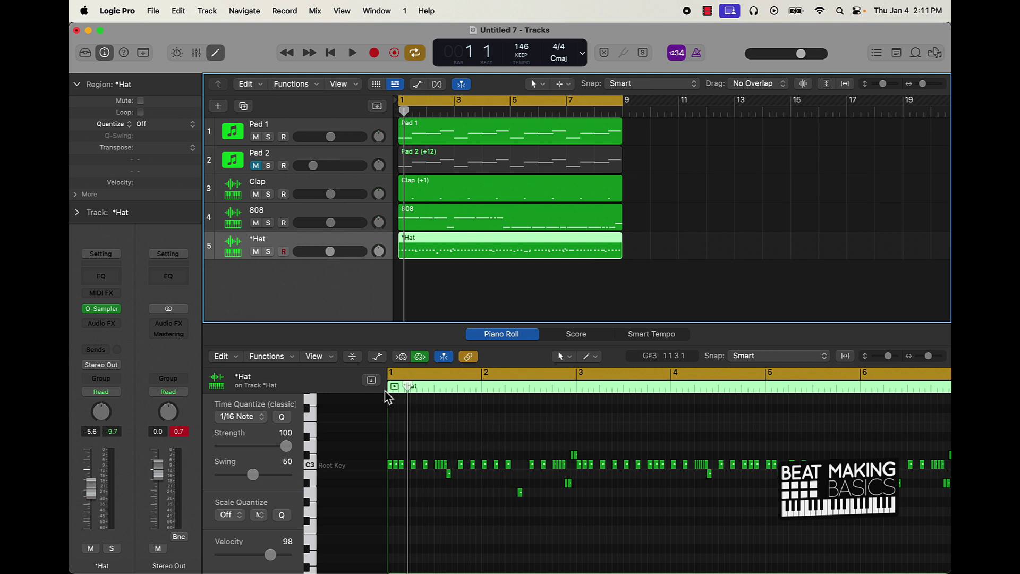
left_click(378, 359)
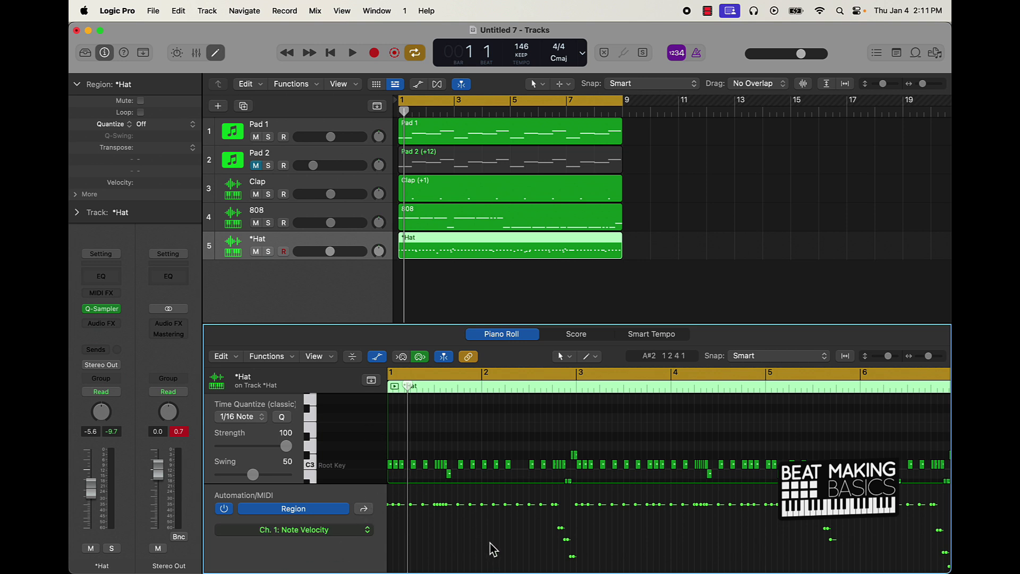
scroll(490, 543, "down", 3)
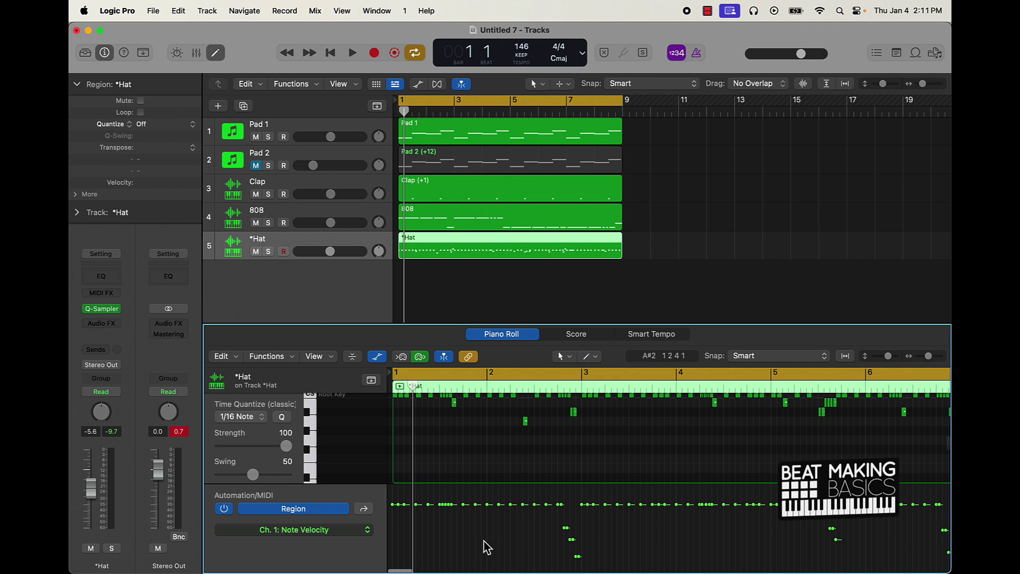
left_click(437, 505)
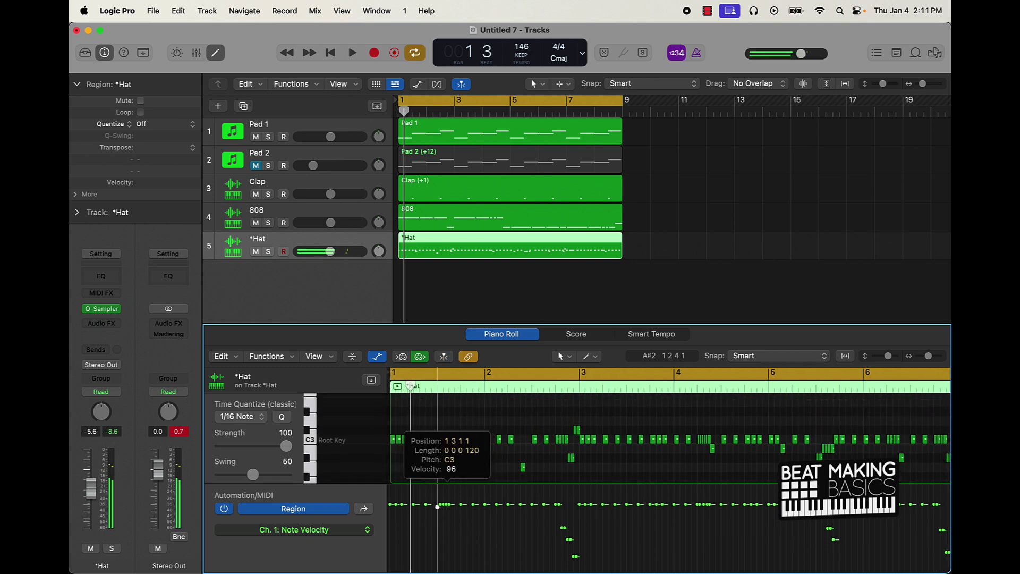
mouse_move(455, 518)
left_mouse_down()
mouse_move(439, 515)
mouse_move(442, 505)
left_mouse_up()
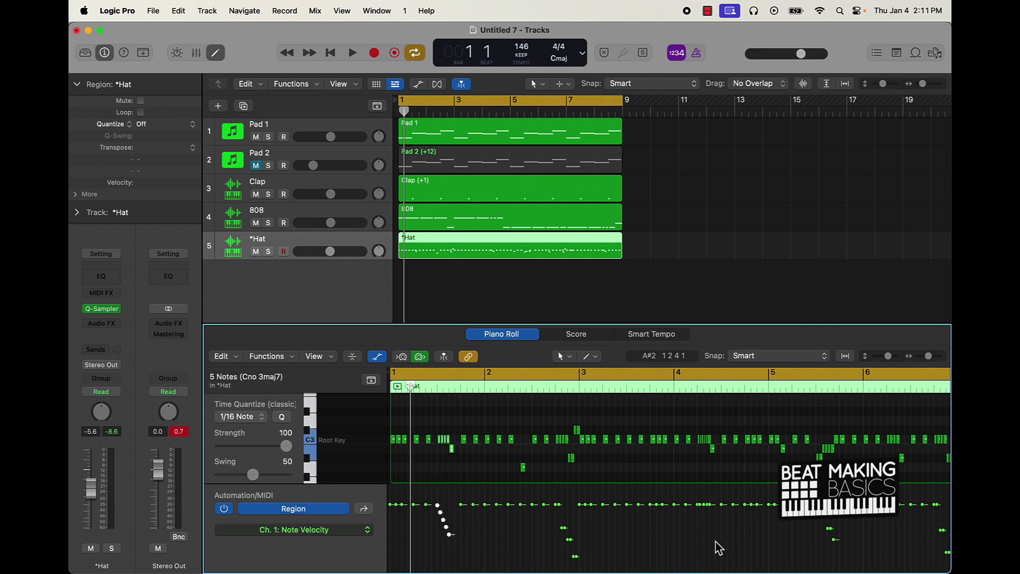
Draw descending velocity ramps over three hi-hat rolls, including the last one.
left_click_drag(718, 547, 698, 509)
scroll(789, 553, "right", 5)
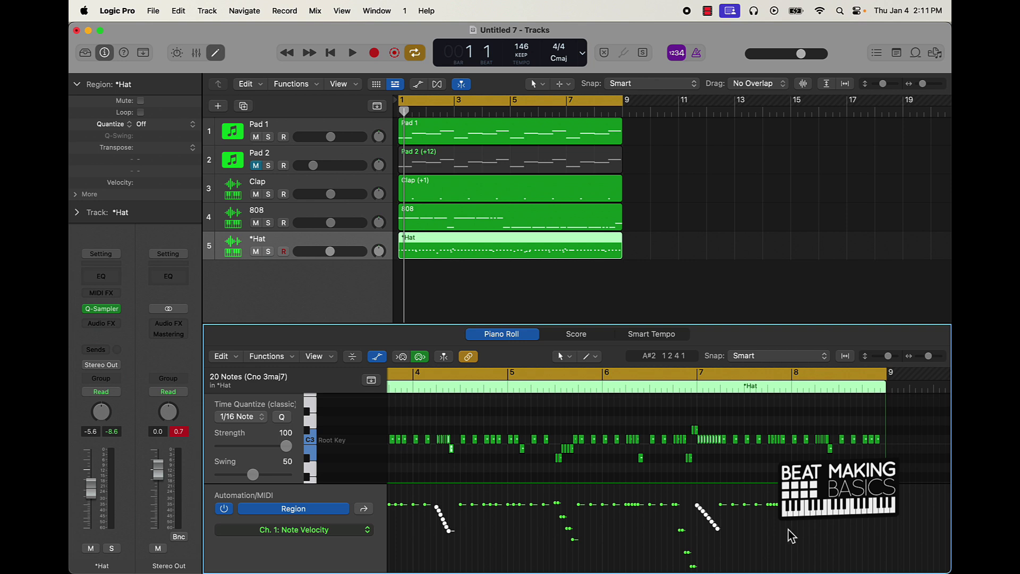
left_click_drag(779, 526, 767, 505)
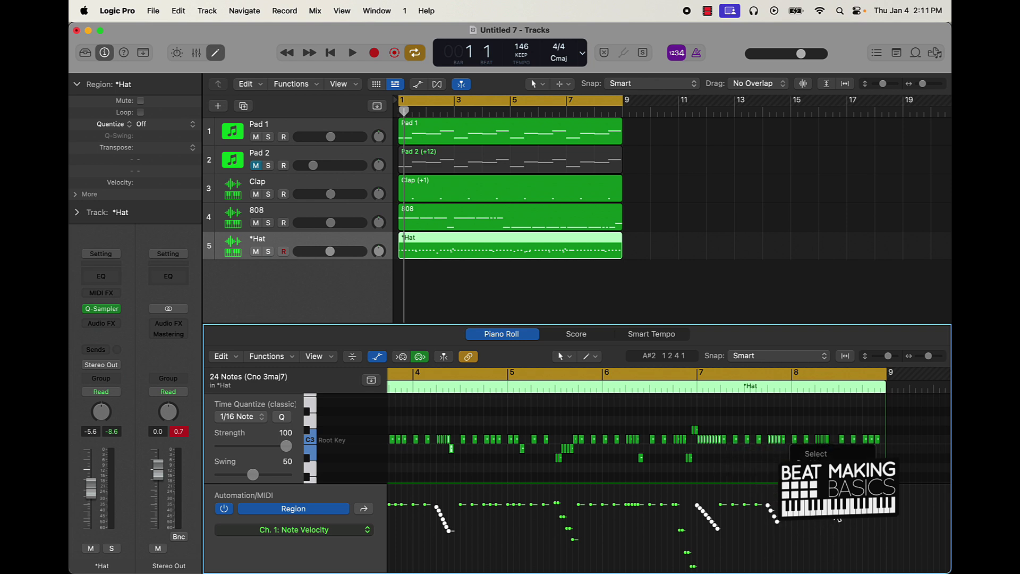
left_click_drag(838, 519, 858, 525)
left_click(830, 448)
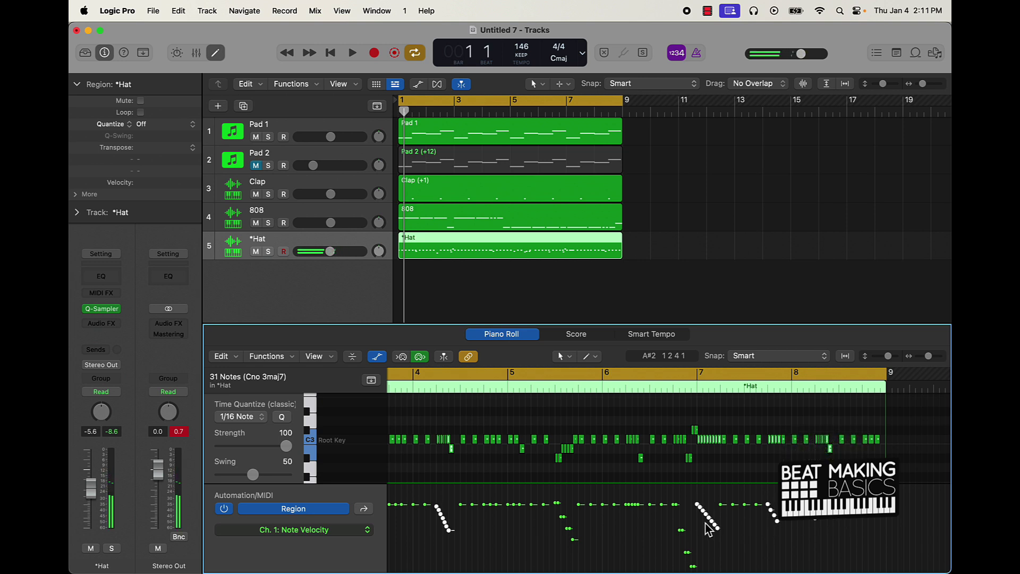
scroll(576, 514, "left", 8)
During playback, drop one hi-hat velocity near bar 2 to 87 and pan the Hat track to +2.
left_click(567, 526)
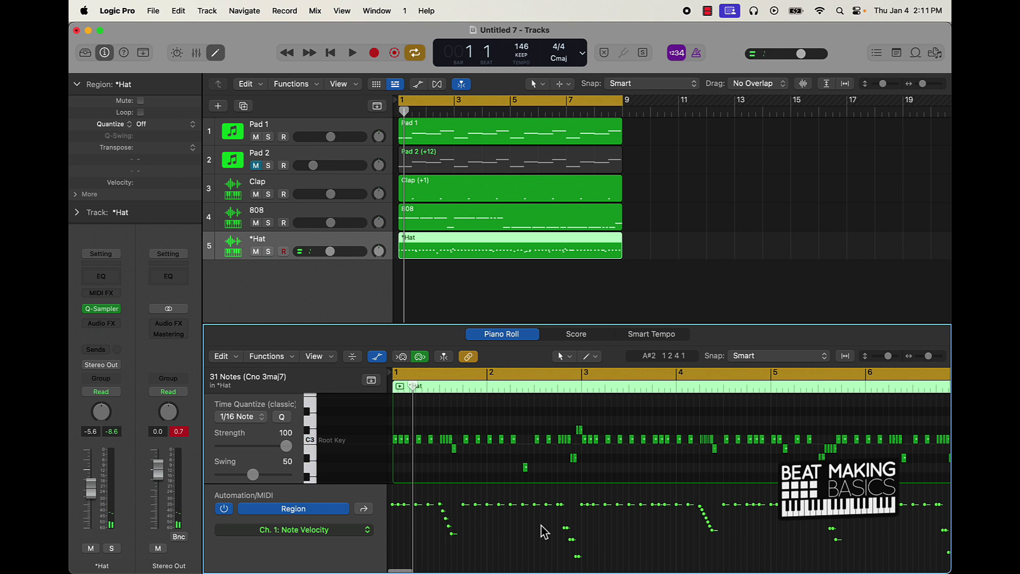
key("space")
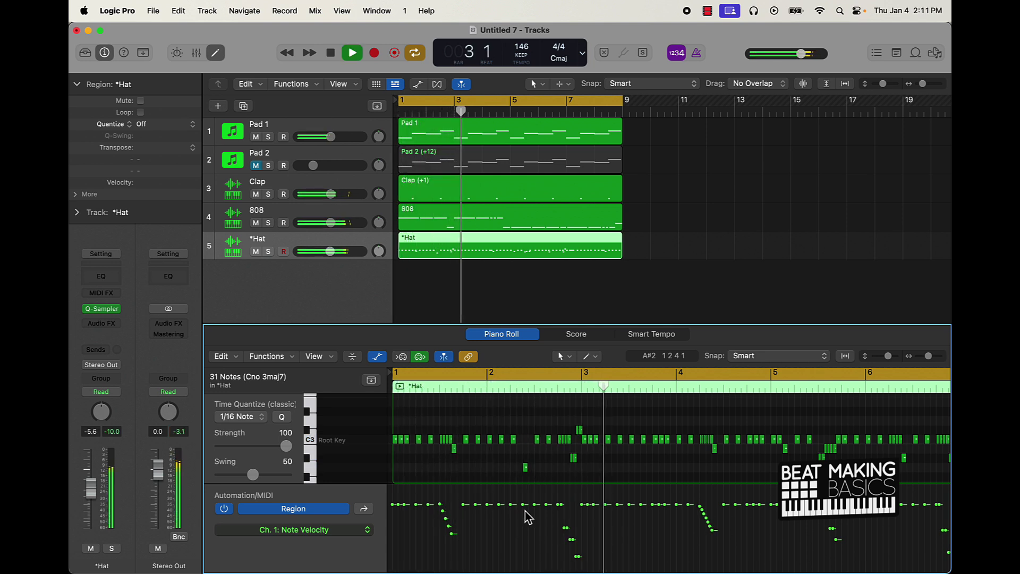
left_click_drag(524, 503, 524, 512)
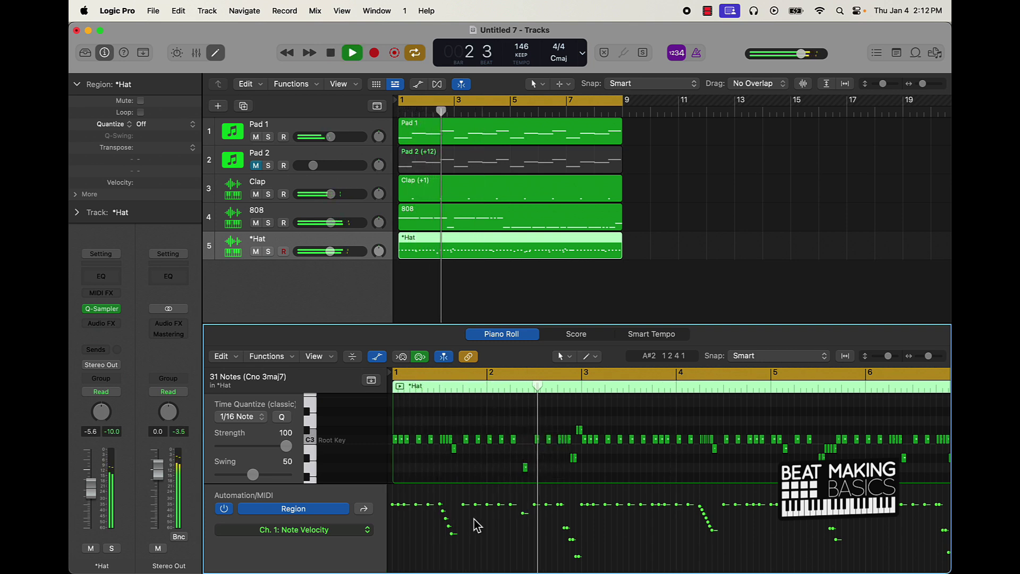
left_click_drag(376, 249, 379, 247)
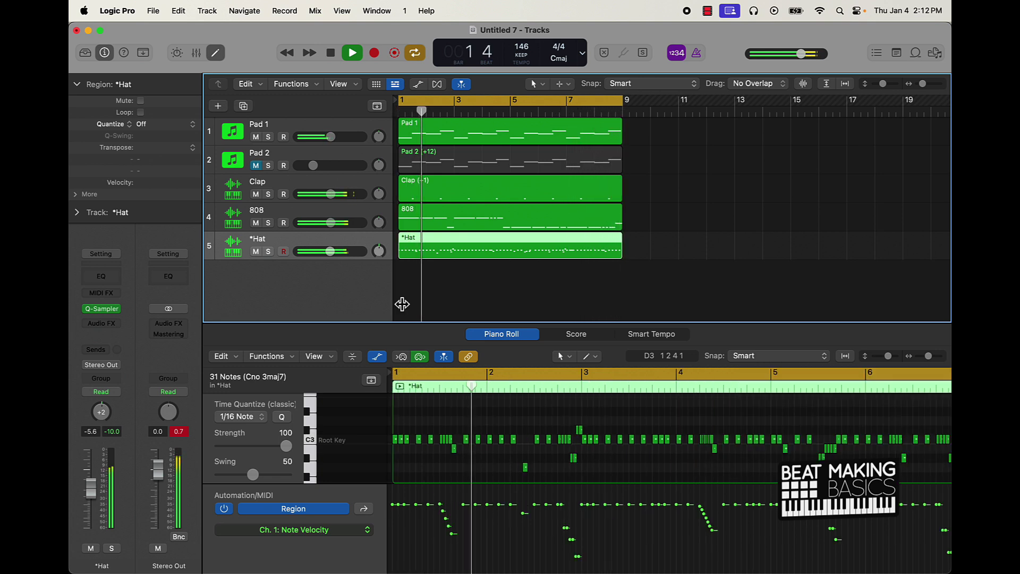
Select a run of hi-hat velocity points, draw a rising velocity ramp before bar 3, and play it back.
key("space")
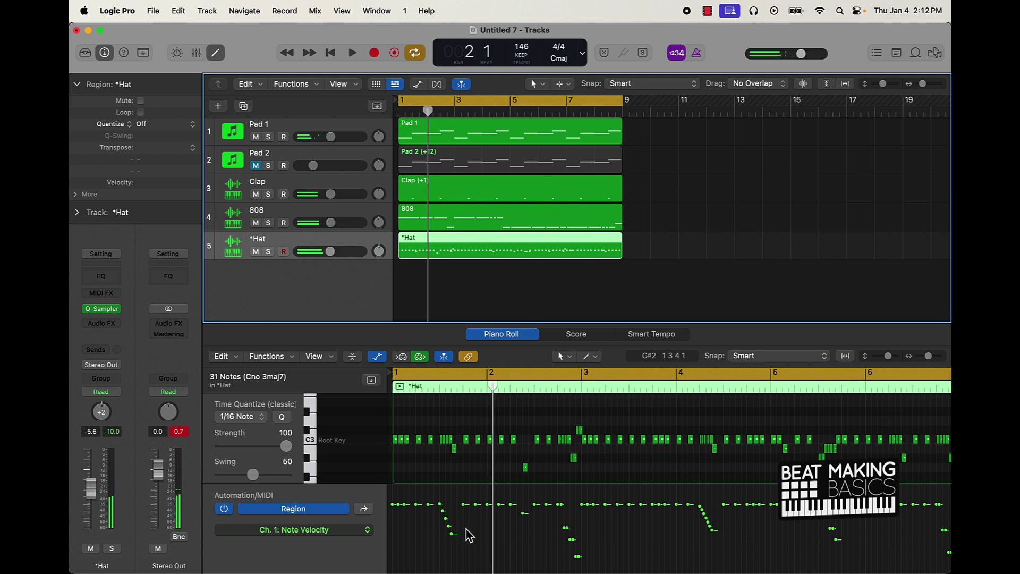
left_click_drag(466, 537, 441, 507)
key("space")
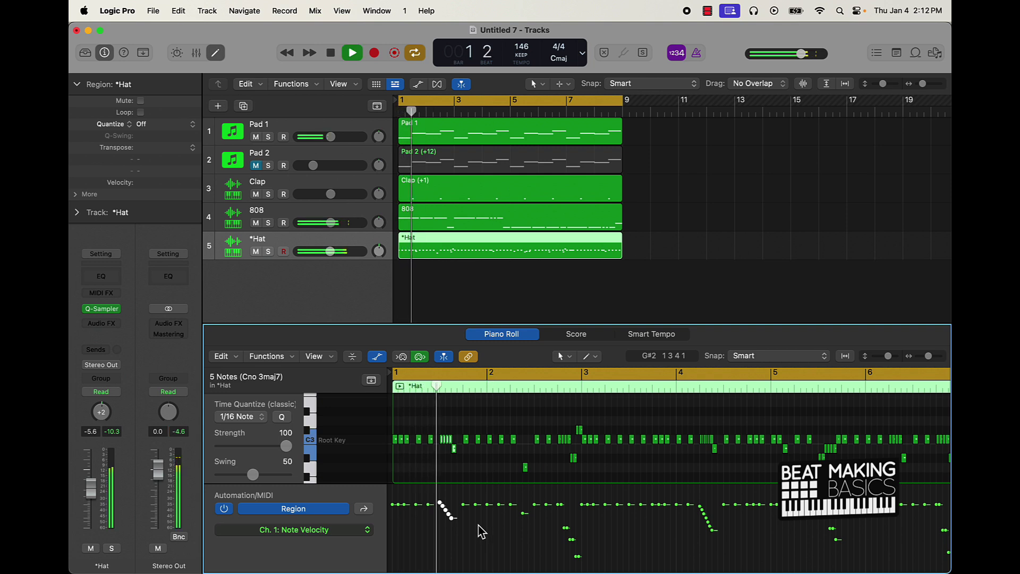
key("space")
key("space")
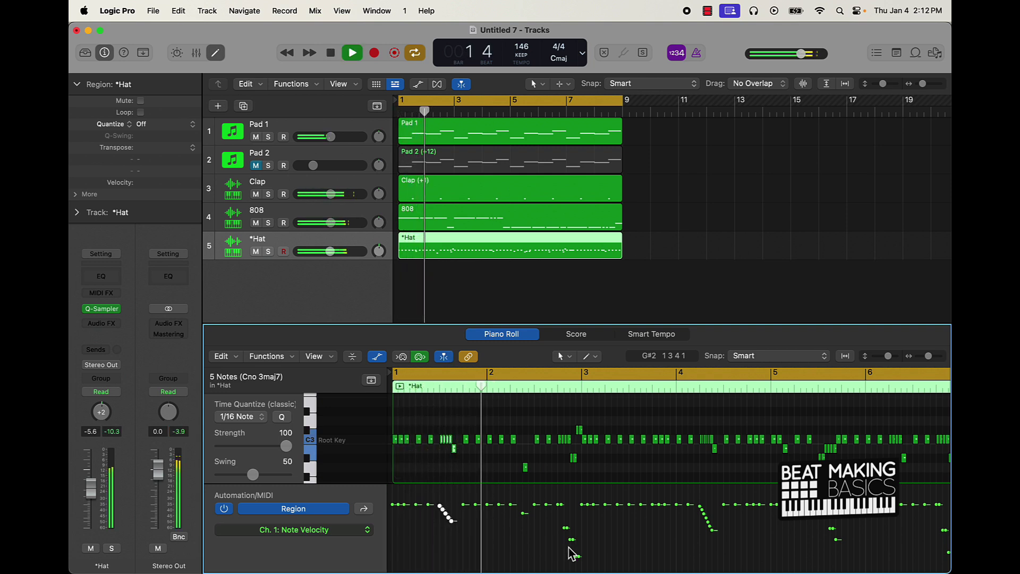
key("space")
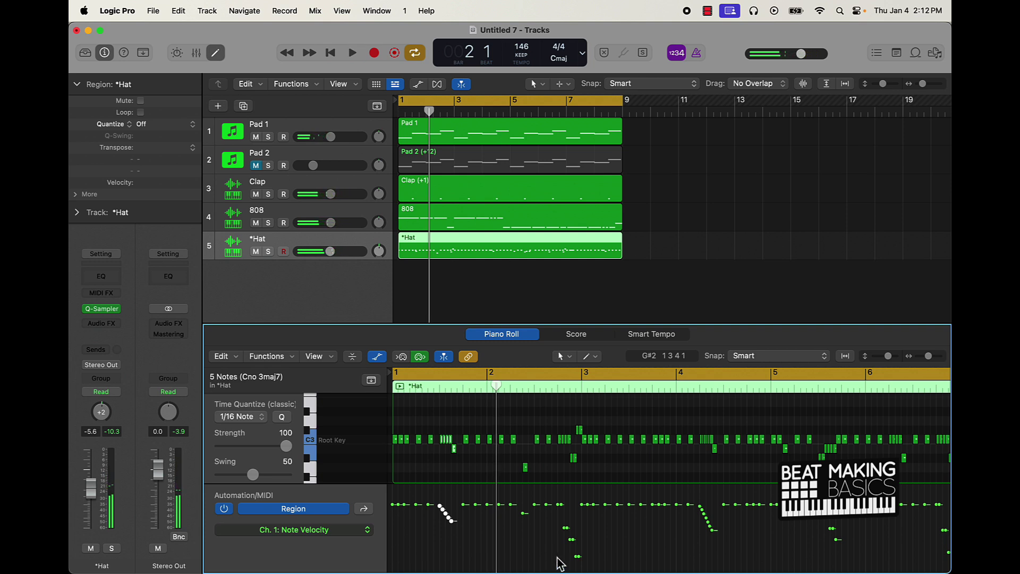
left_click_drag(557, 546, 579, 503)
key("space")
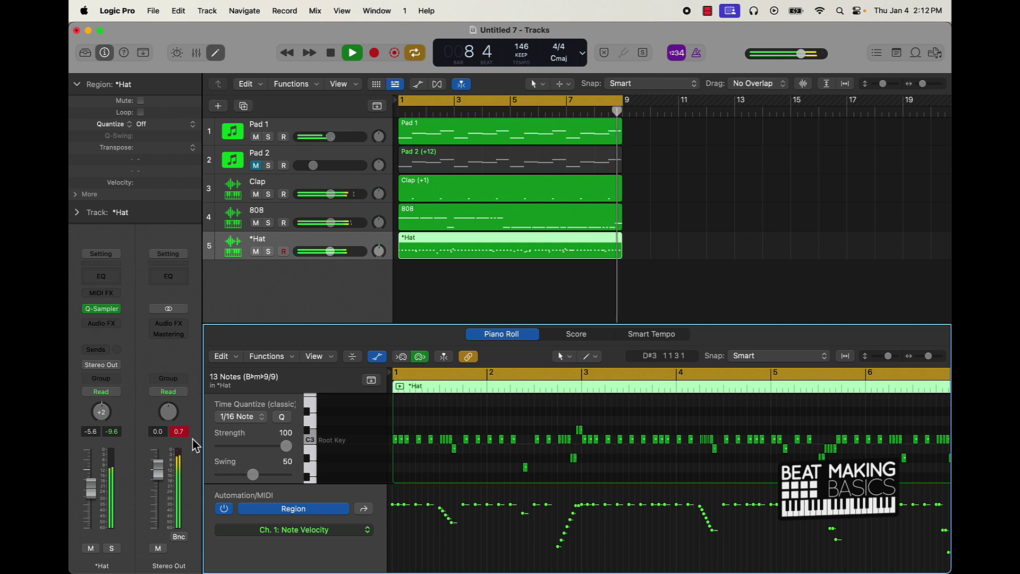
Stop the beat and deselect the Hat region, leaving the Piano Roll empty.
key("space")
left_click(515, 299)
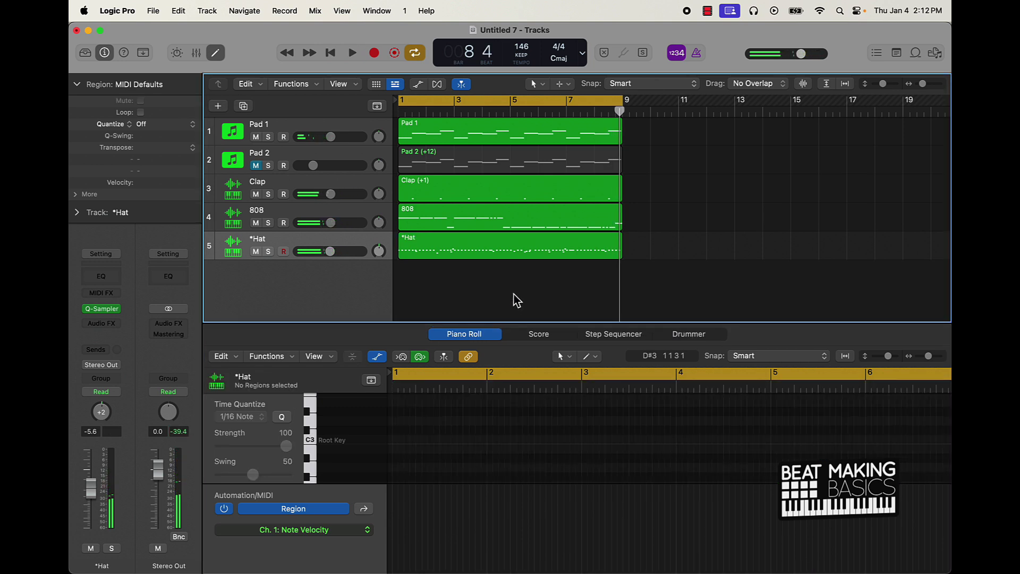